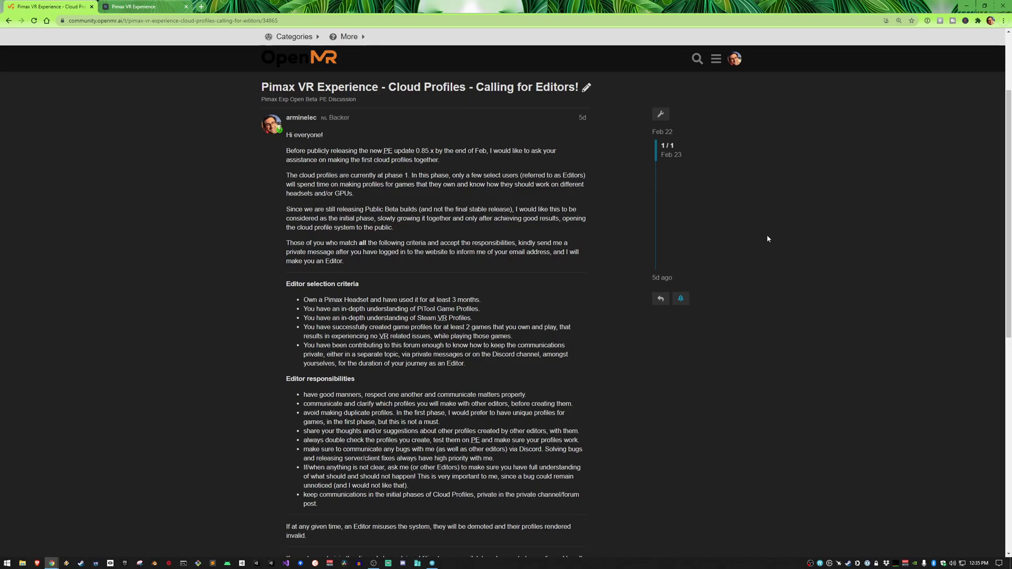
Switch to PiTool and enable Start Pimax VR Home in the general settings.
{"action": "left_click", "coordinate": [432, 563]}
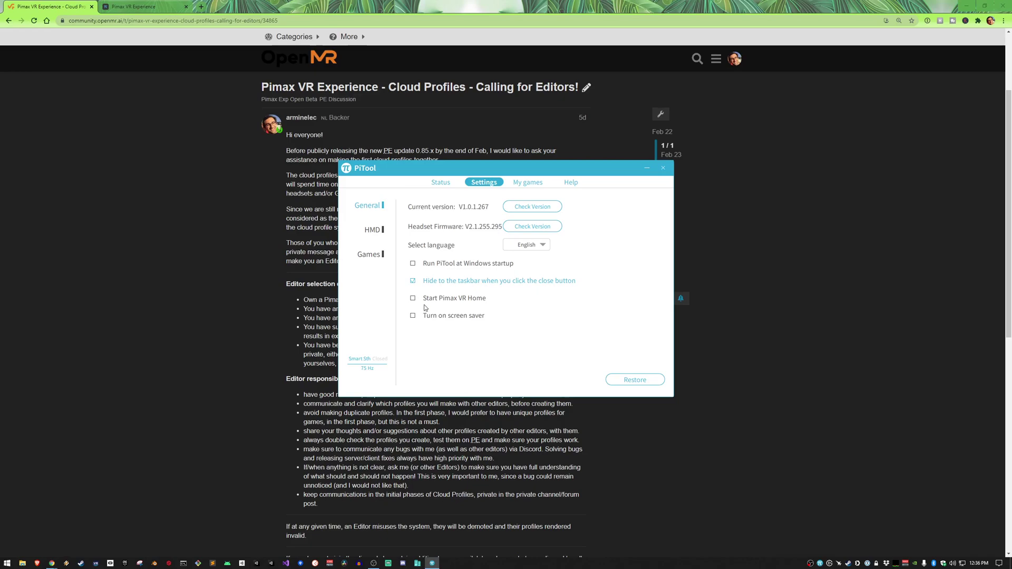
{"action": "left_click", "coordinate": [439, 299]}
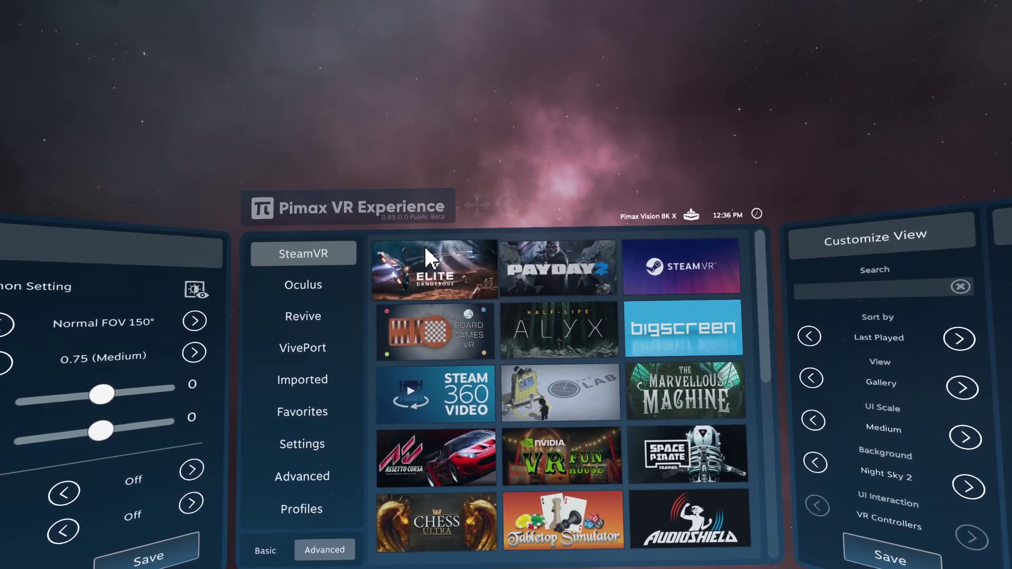
Examine the startup profile settings of Elite Dangerous and Board Games VR in the SteamVR game library.
{"action": "left_click", "coordinate": [430, 290]}
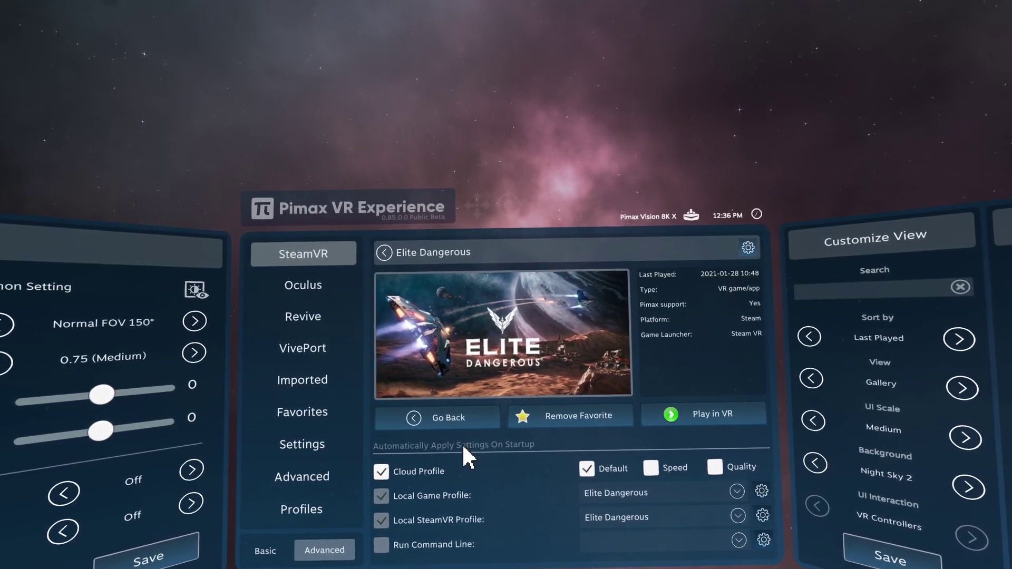
{"action": "left_click", "coordinate": [385, 252]}
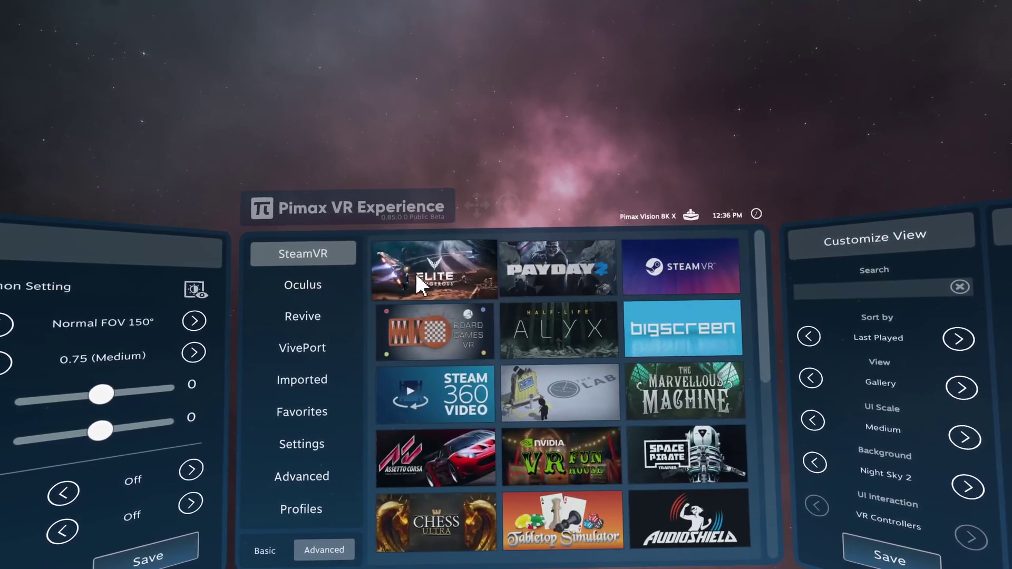
{"action": "left_click", "coordinate": [439, 323]}
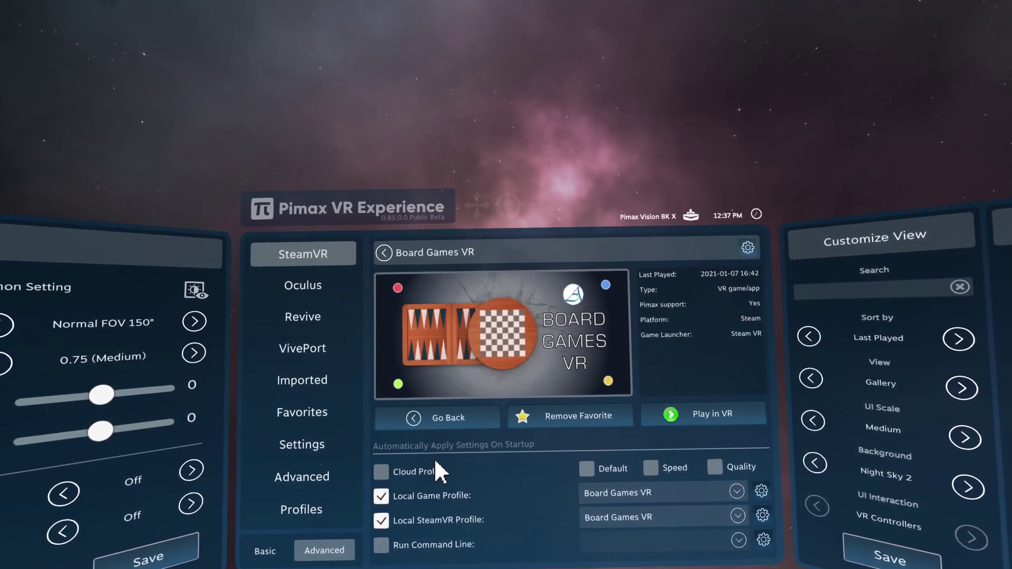
{"action": "left_click", "coordinate": [441, 429]}
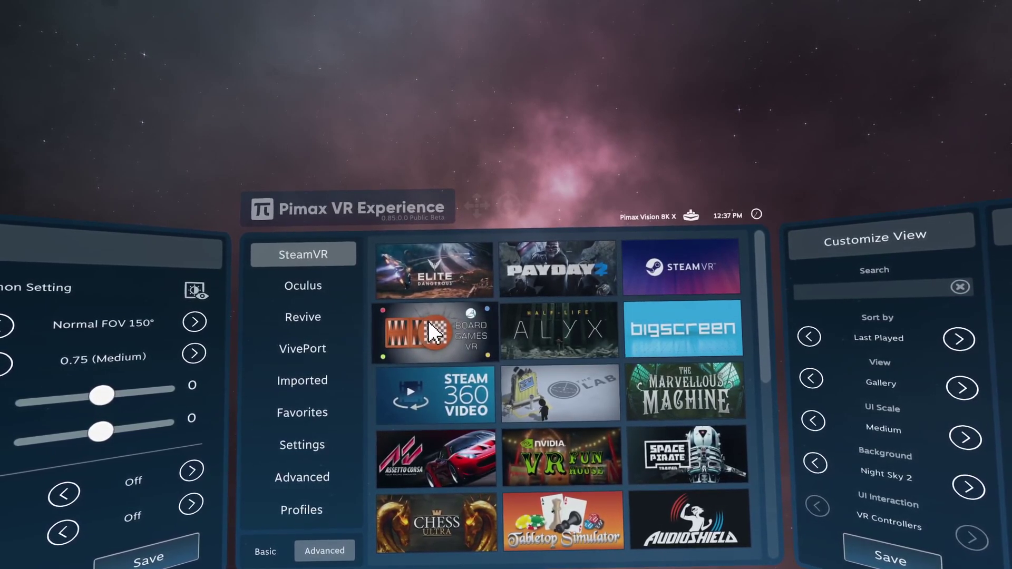
Switch back to PiTool and disable Start Pimax VR Home.
{"action": "key", "text": "alt+Tab"}
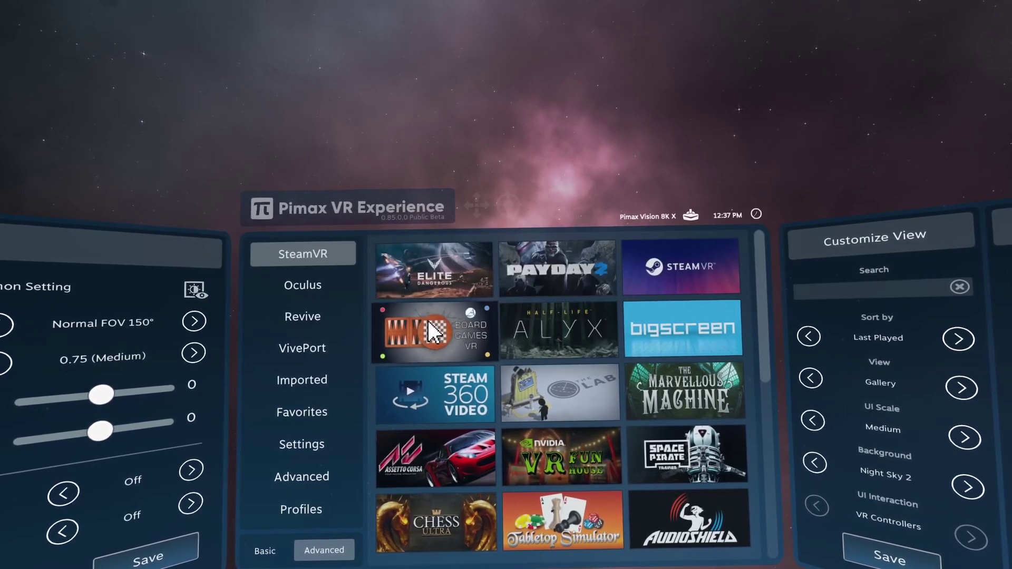
{"action": "key", "text": "alt+Tab"}
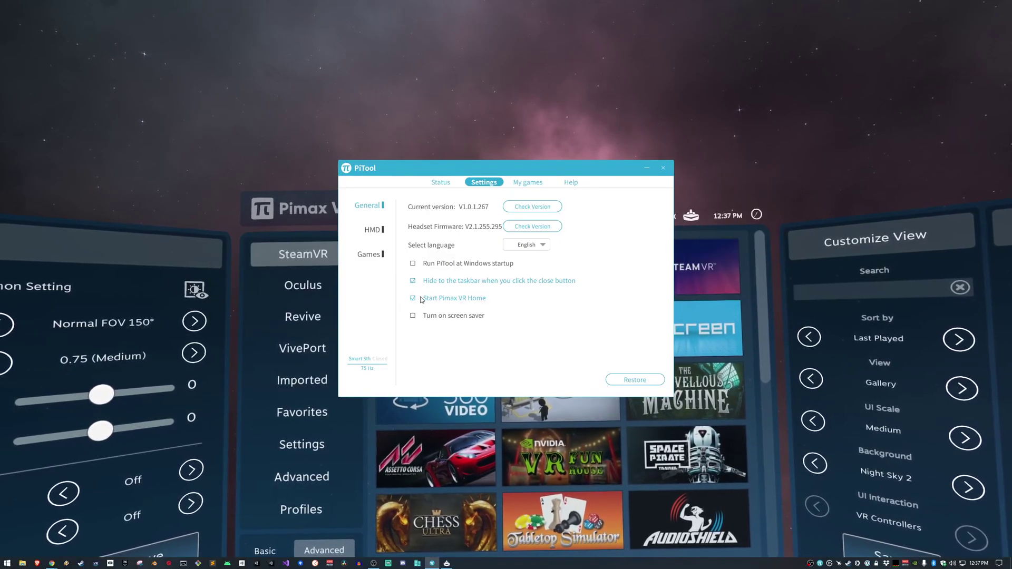
{"action": "left_click", "coordinate": [431, 299]}
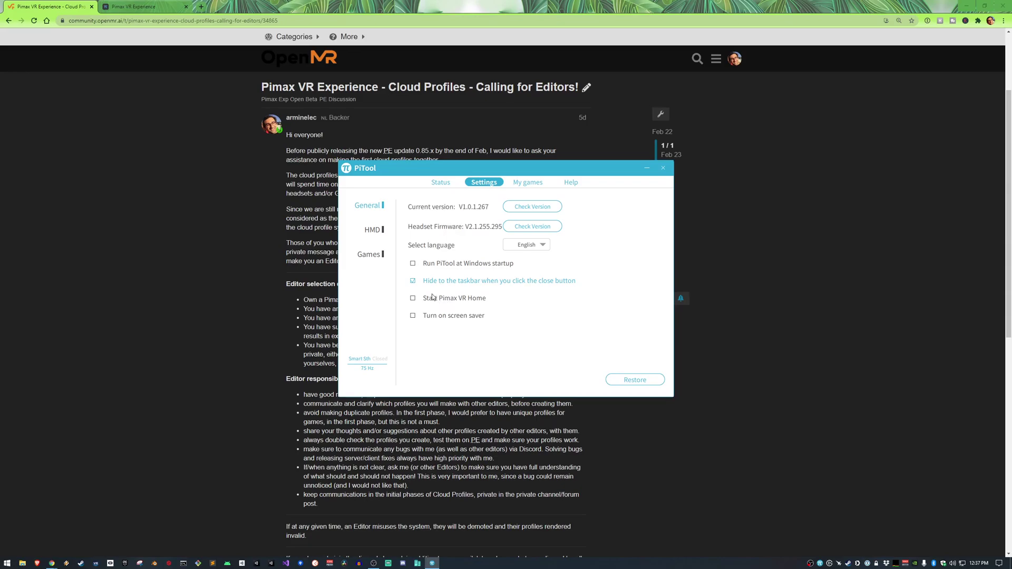
Read the Cloud Profiles forum post, including the editor selection criteria, editor responsibilities and links.
{"action": "left_click", "coordinate": [209, 268]}
{"action": "scroll", "coordinate": [200, 280], "scroll_direction": "down", "scroll_amount": 3}
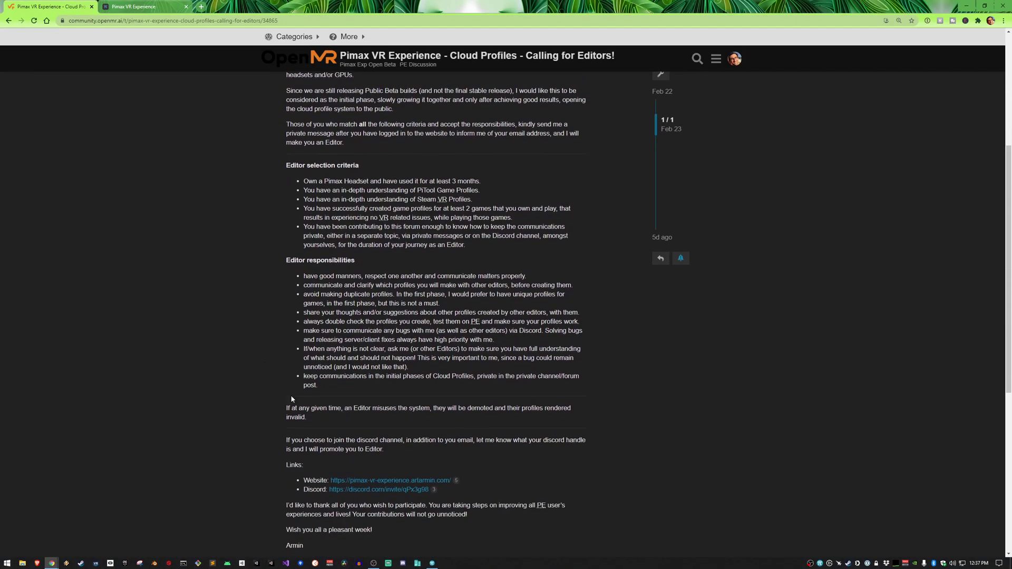
{"action": "scroll", "coordinate": [310, 449], "scroll_direction": "up", "scroll_amount": 3}
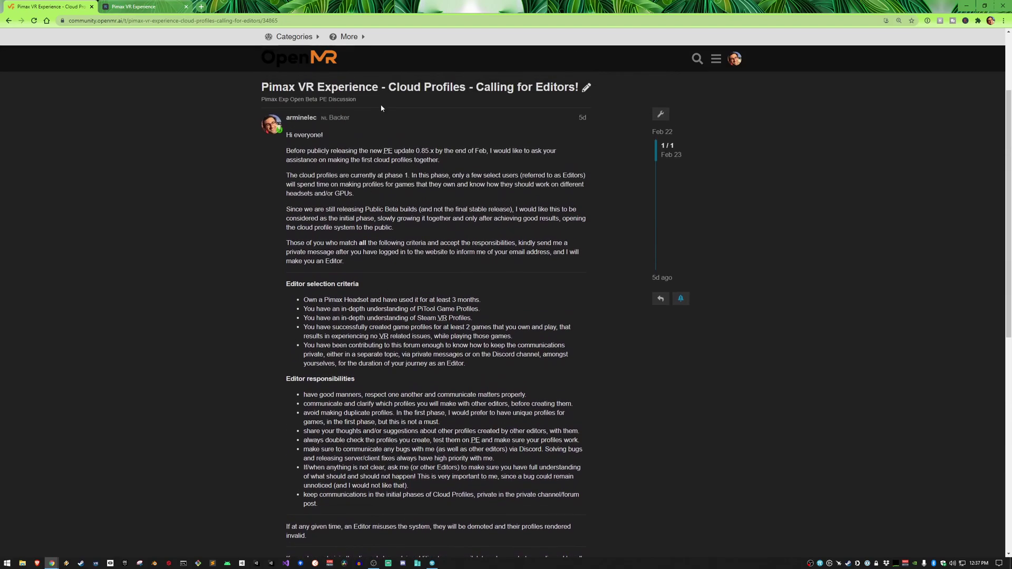
{"action": "scroll", "coordinate": [370, 270], "scroll_direction": "down", "scroll_amount": 1}
{"action": "left_click_drag", "start_coordinate": [284, 244], "coordinate": [481, 465]}
{"action": "left_click", "coordinate": [488, 470]}
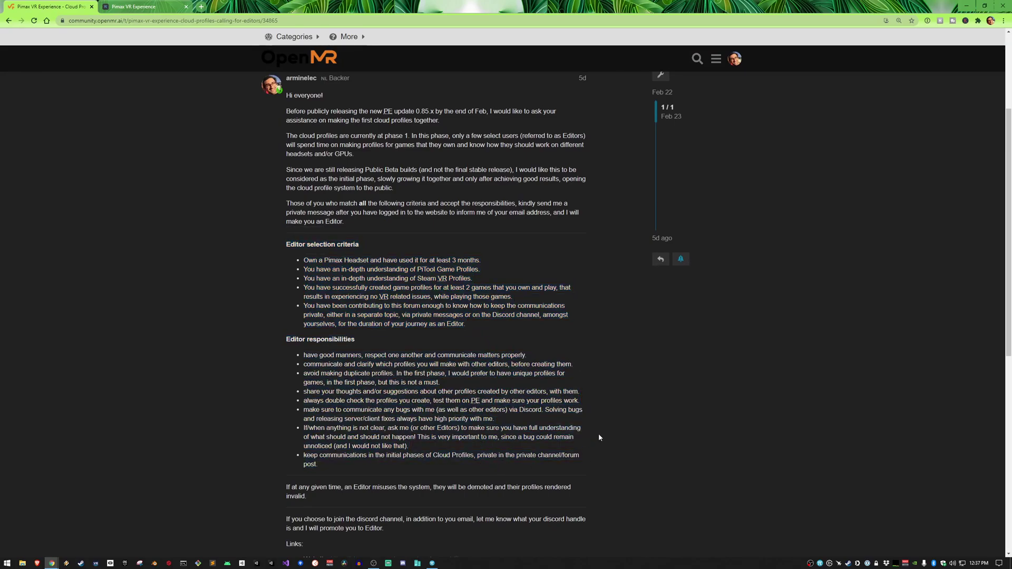
{"action": "scroll", "coordinate": [375, 408], "scroll_direction": "down", "scroll_amount": 3}
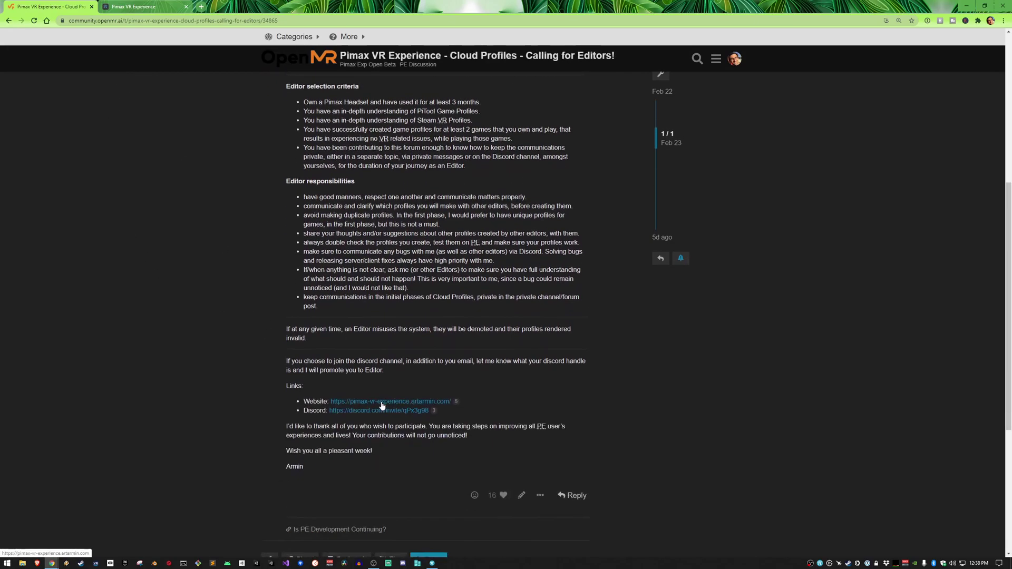
Switch to the Pimax VR Experience website and sign in with Google.
{"action": "left_click", "coordinate": [156, 7]}
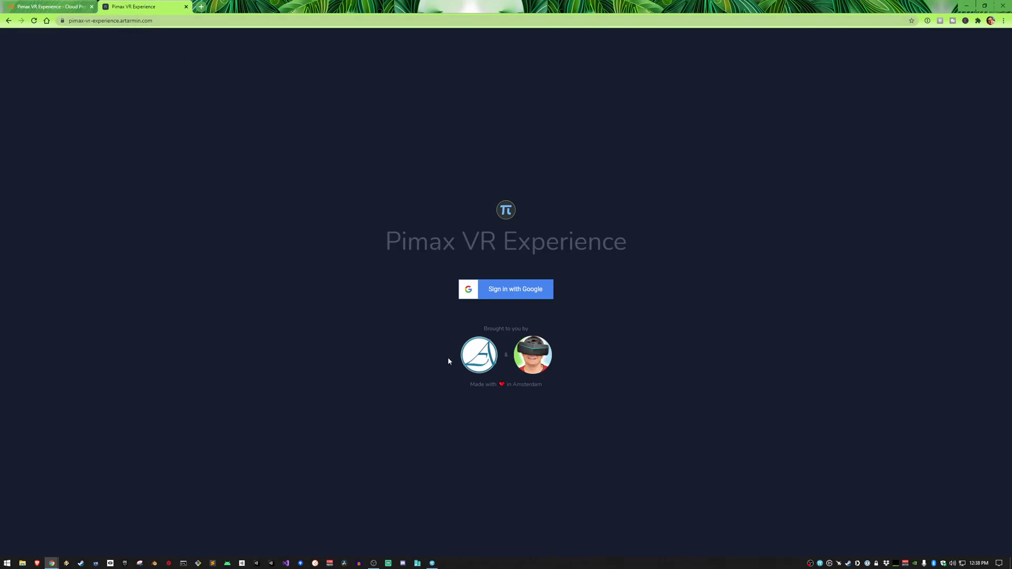
{"action": "left_click", "coordinate": [519, 290]}
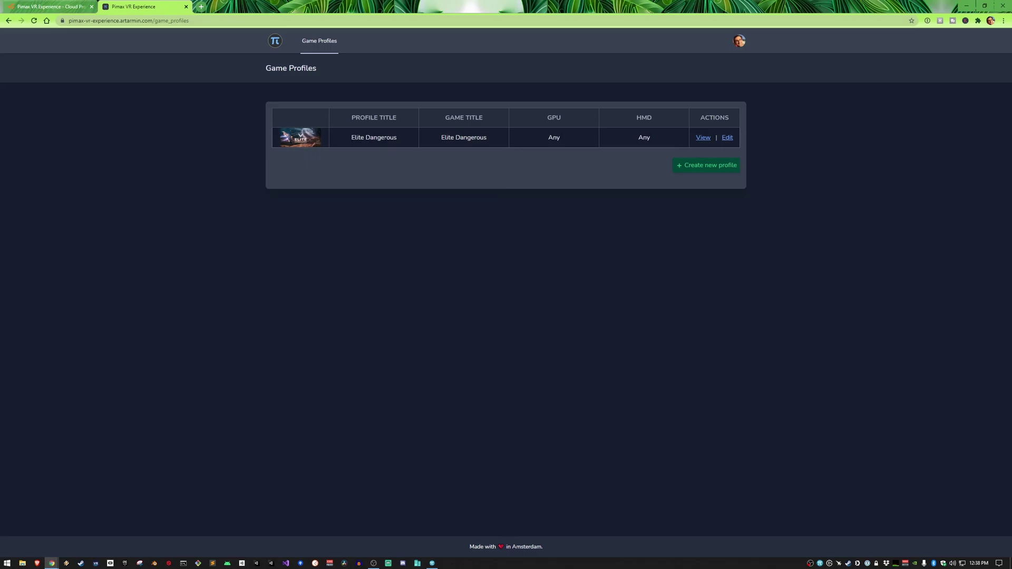
View the Elite Dangerous game profile and check the Steam store page linked from its game ID.
{"action": "left_click", "coordinate": [701, 137]}
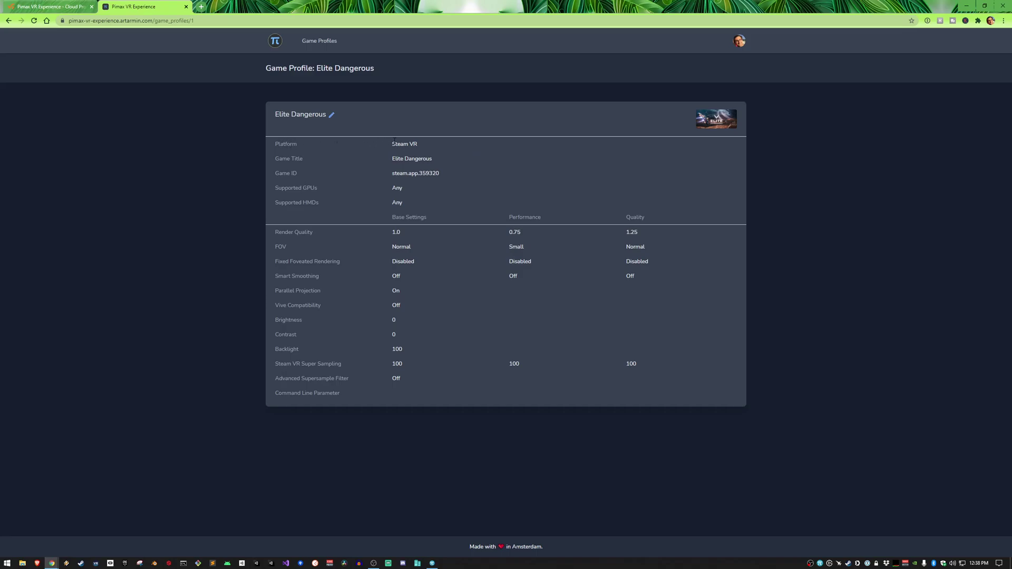
{"action": "left_click_drag", "start_coordinate": [383, 144], "coordinate": [438, 147]}
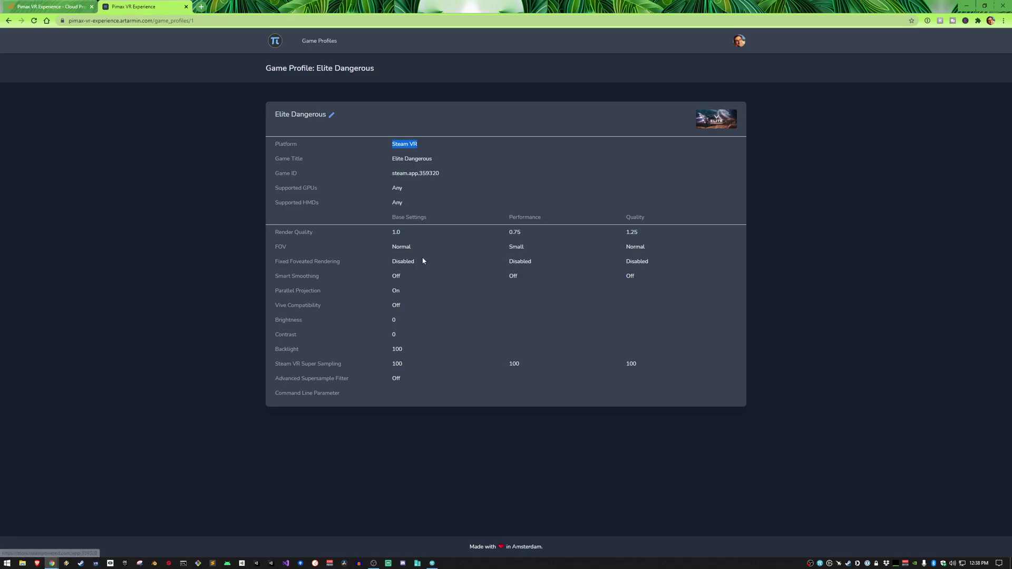
{"action": "left_click", "coordinate": [434, 181]}
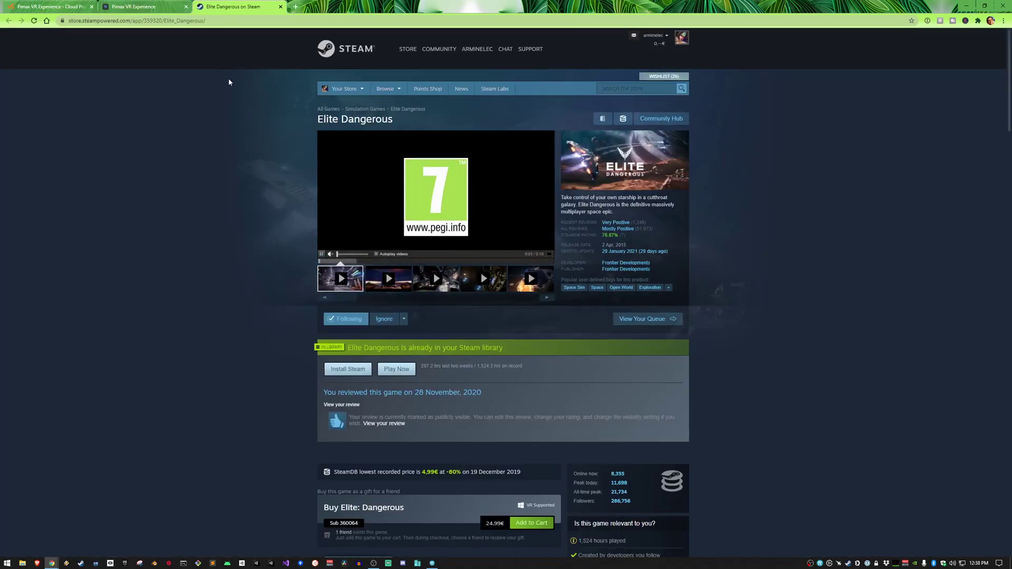
{"action": "key", "text": "ctrl+w"}
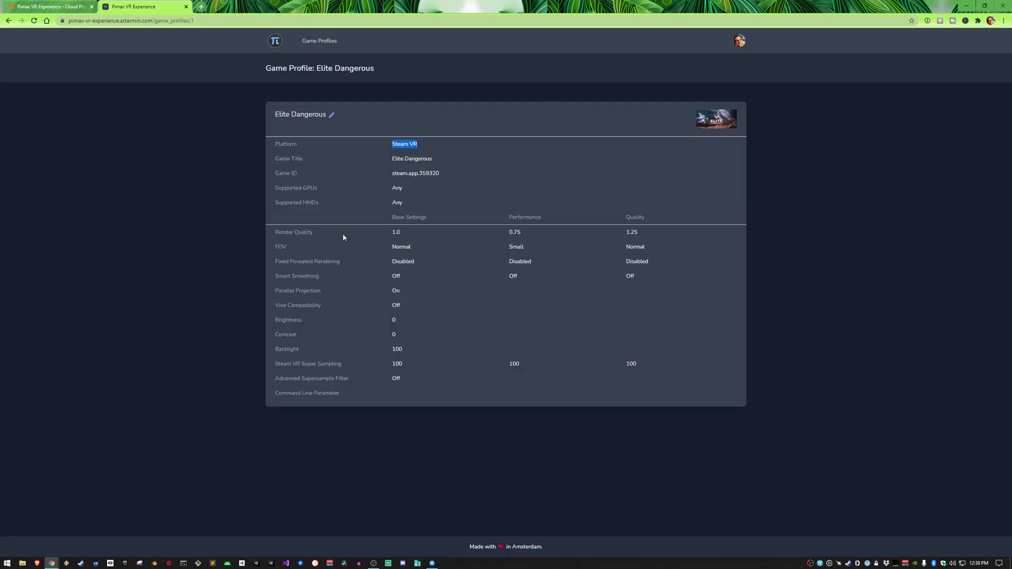
Examine the base settings of the Elite Dangerous profile, from render quality to Parallel Projection.
{"action": "left_click_drag", "start_coordinate": [367, 234], "coordinate": [434, 296]}
{"action": "left_click", "coordinate": [434, 298]}
{"action": "triple_click", "coordinate": [308, 292]}
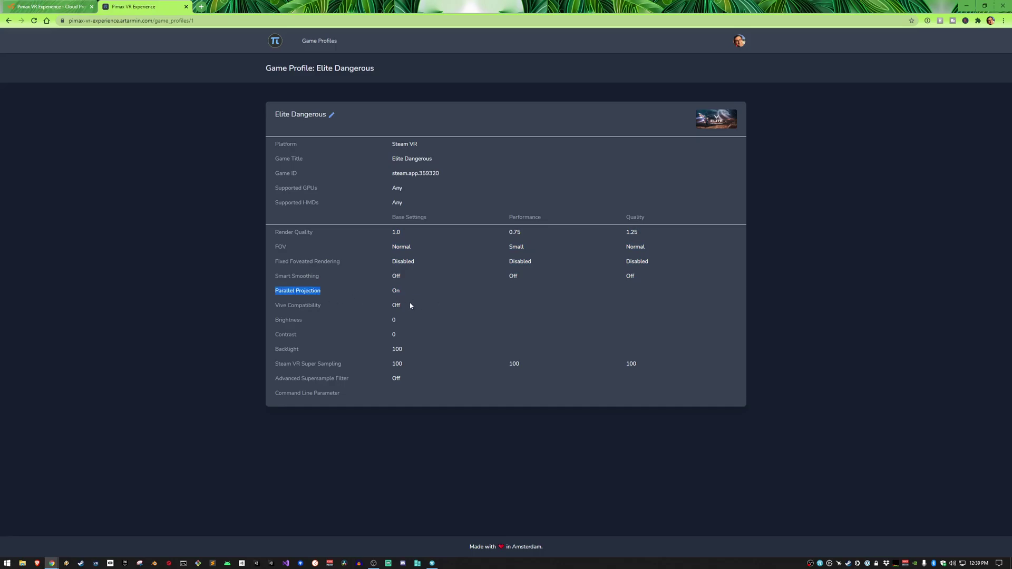
{"action": "left_click_drag", "start_coordinate": [393, 290], "coordinate": [404, 293]}
Open the Elite Dangerous profile for editing and look through its hardware, PiTool, Steam VR and optional settings.
{"action": "left_click", "coordinate": [333, 120]}
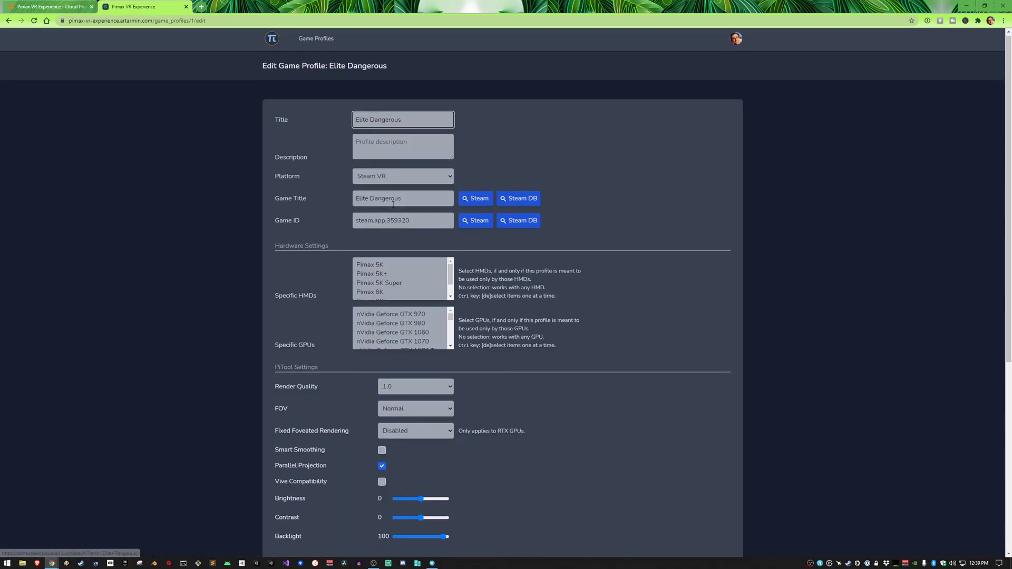
{"action": "scroll", "coordinate": [385, 417], "scroll_direction": "down", "scroll_amount": 2}
{"action": "scroll", "coordinate": [339, 422], "scroll_direction": "down", "scroll_amount": 3}
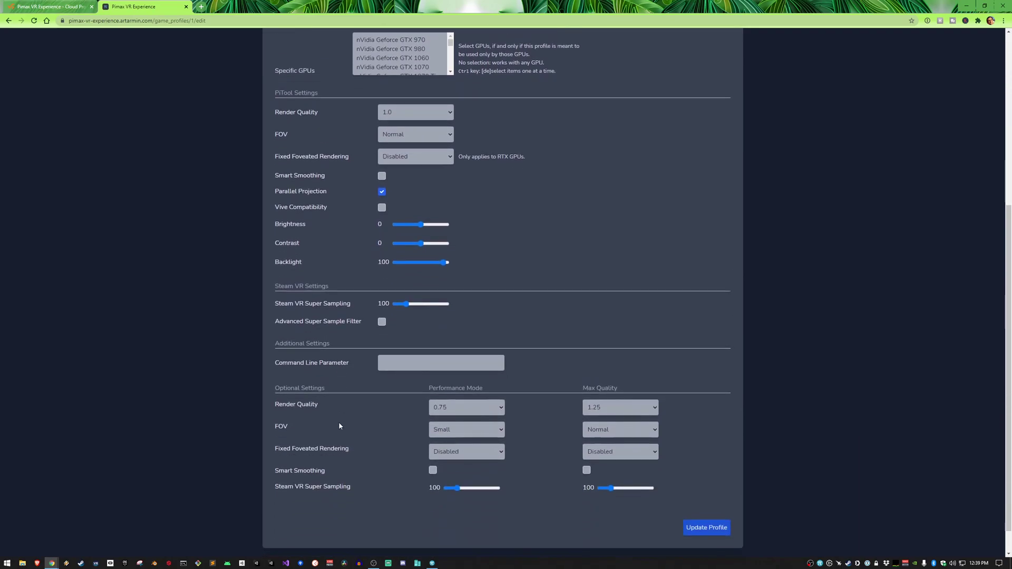
{"action": "scroll", "coordinate": [333, 418], "scroll_direction": "up", "scroll_amount": 5}
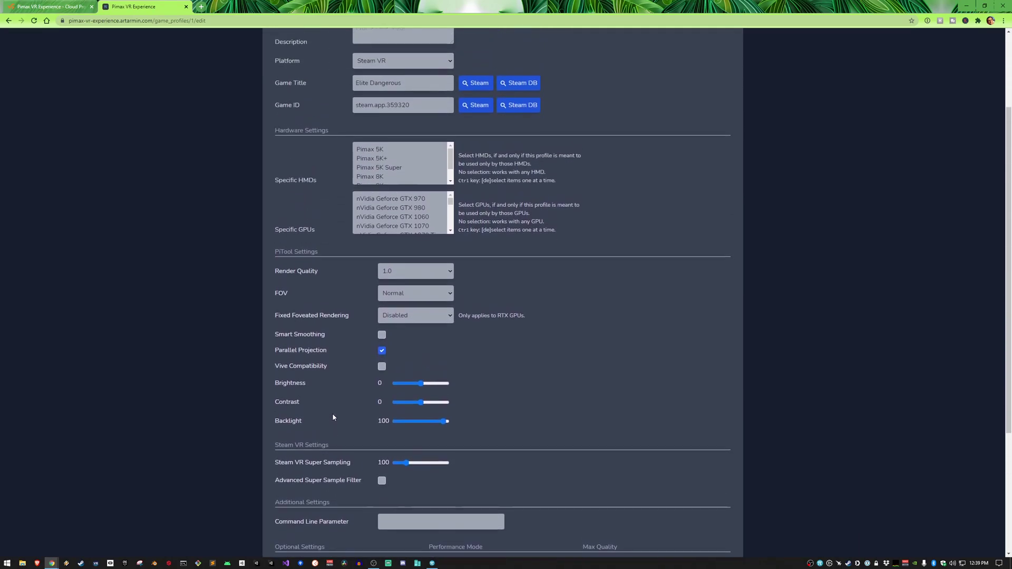
Create a new game profile with the title "Board Games VR".
{"action": "left_click", "coordinate": [326, 45]}
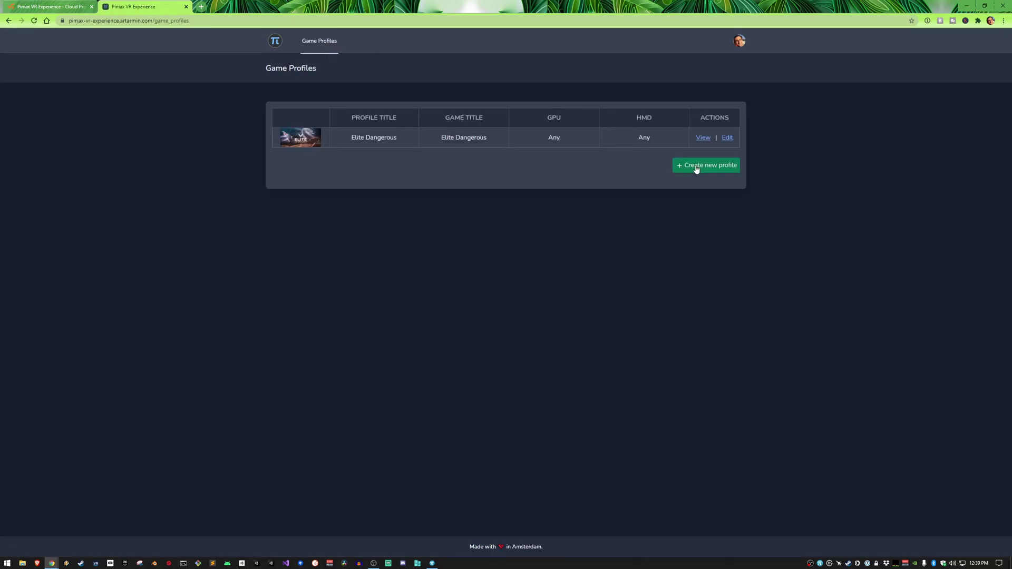
{"action": "left_click", "coordinate": [716, 173]}
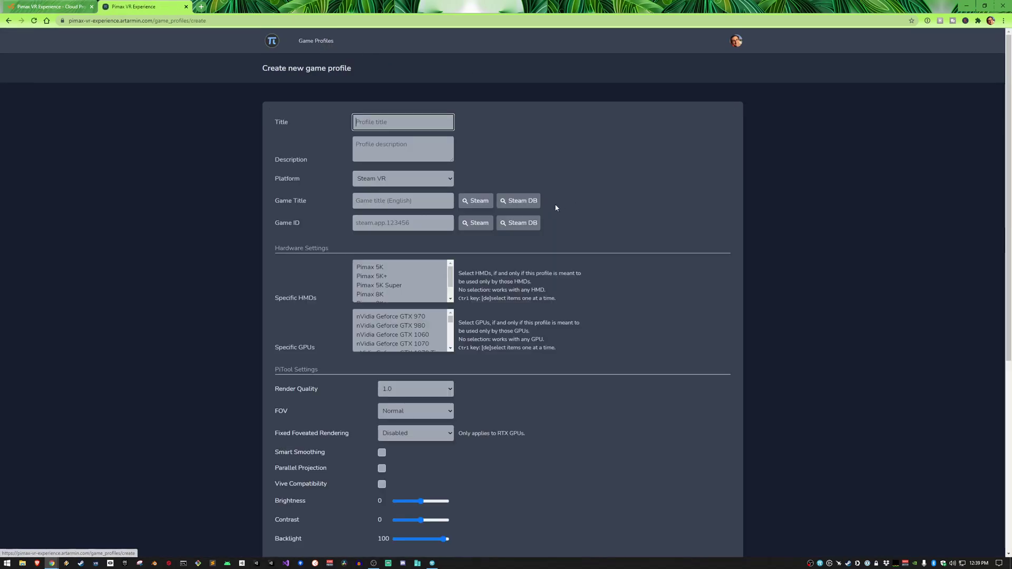
{"action": "left_click", "coordinate": [394, 201]}
{"action": "left_click", "coordinate": [397, 126]}
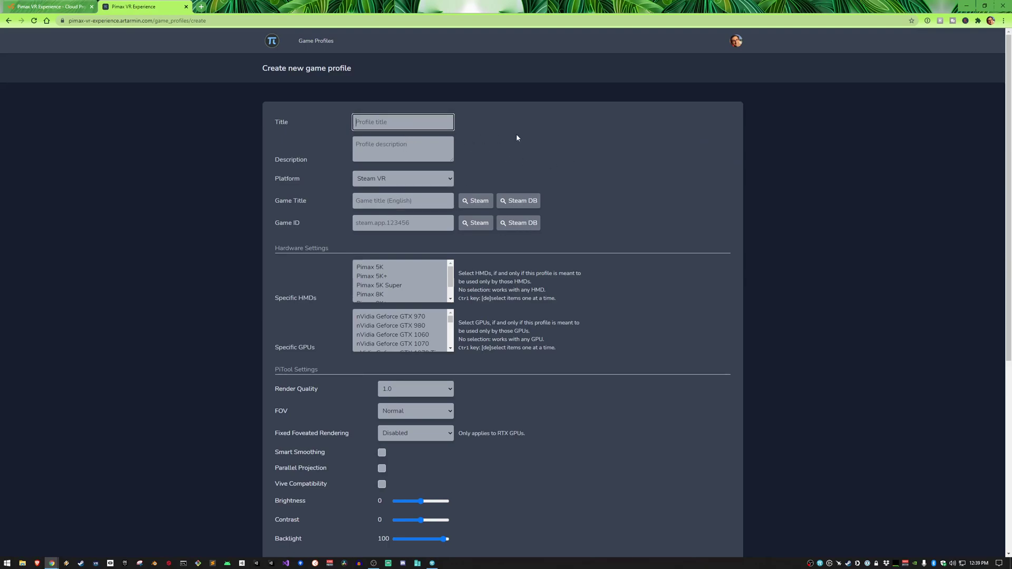
{"action": "type", "text": "Board Games VR"}
Set the new profile's game title to "Board Games VR", leaving the description empty.
{"action": "left_click", "coordinate": [396, 151]}
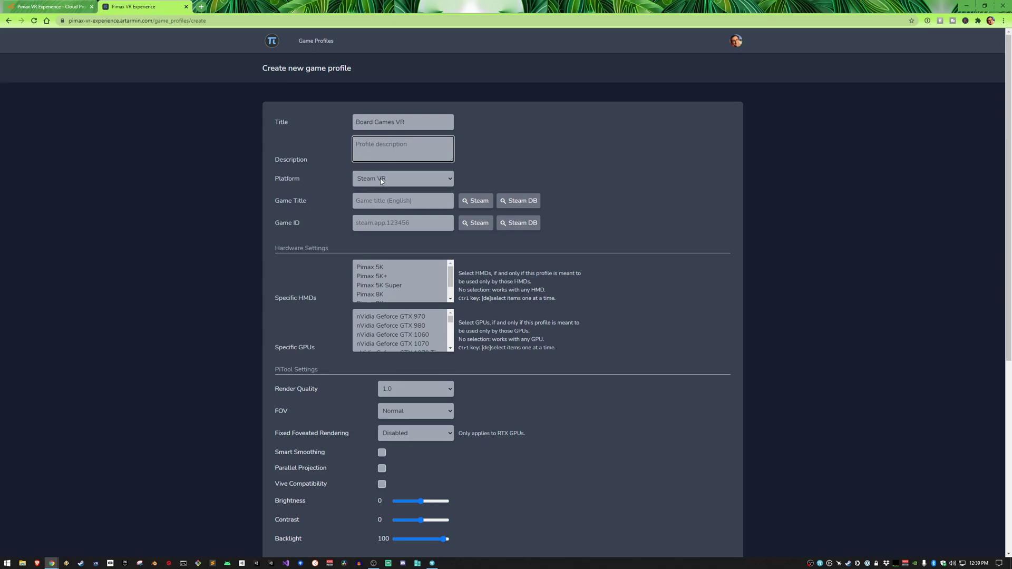
{"action": "left_click", "coordinate": [387, 199]}
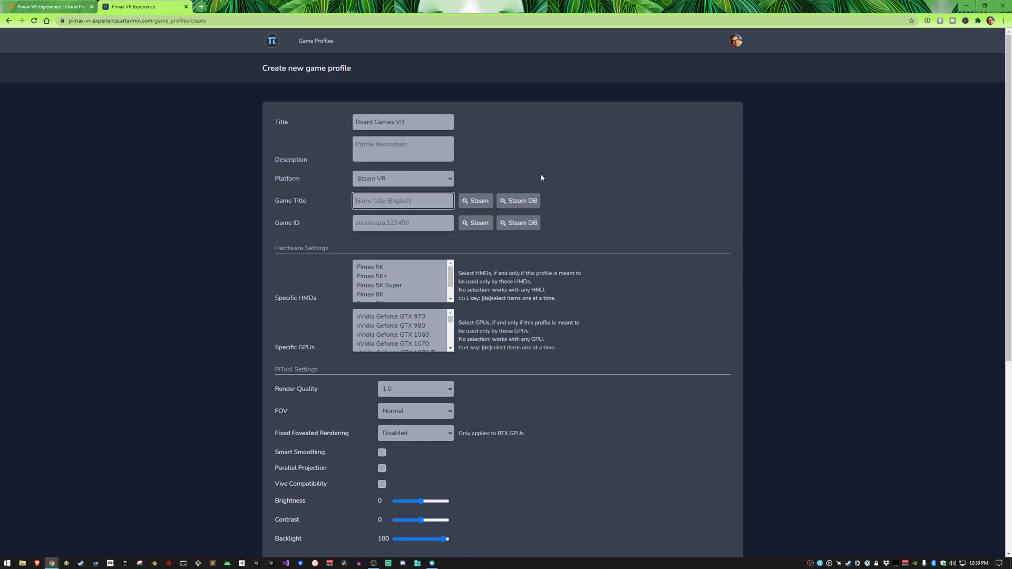
{"action": "type", "text": "Board Games VR"}
{"action": "key", "text": "Tab"}
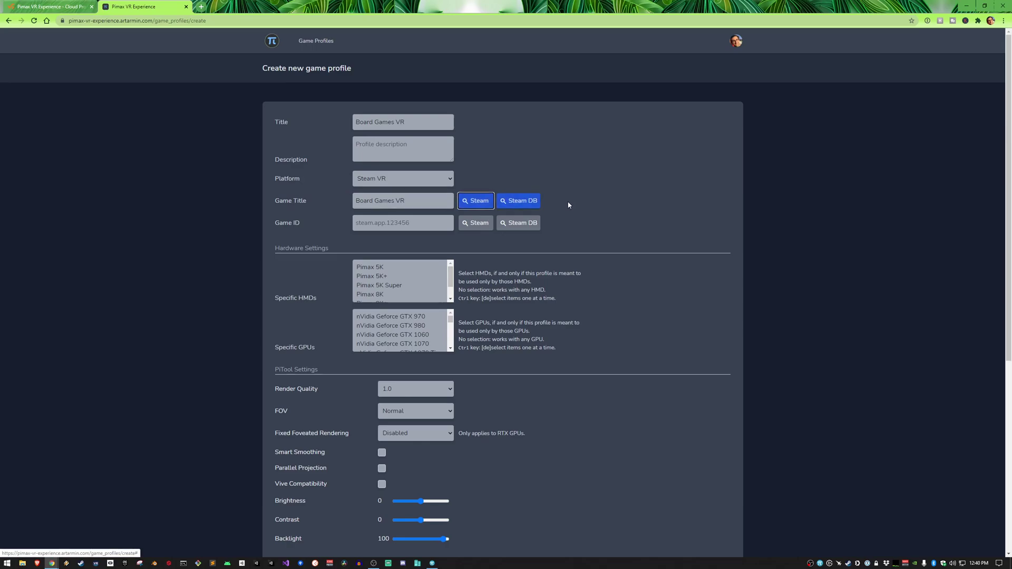
{"action": "left_click", "coordinate": [572, 195]}
Look up the game title on Steam DB and copy the Board Games VR app ID 728110.
{"action": "left_click", "coordinate": [508, 203]}
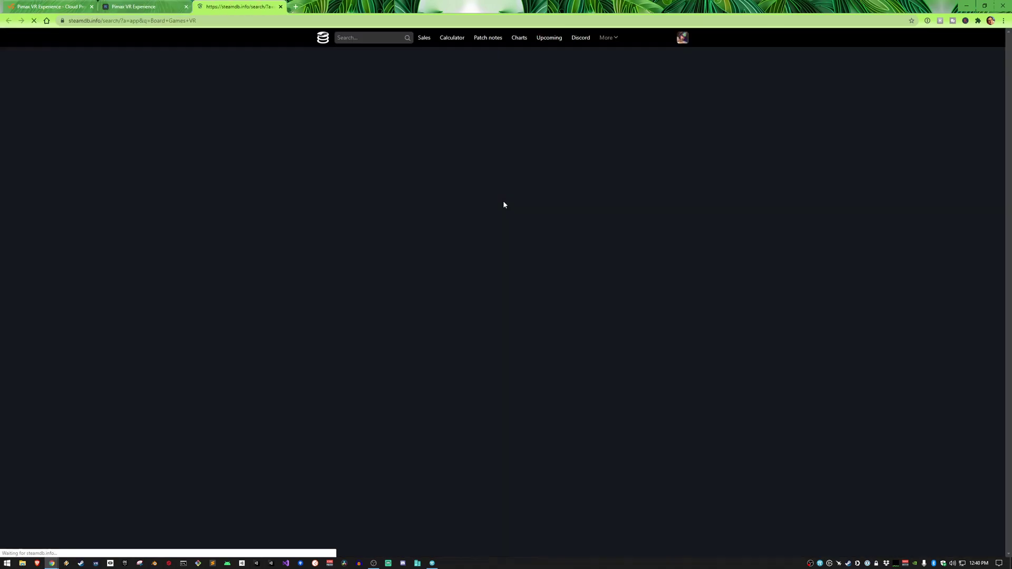
{"action": "mouse_move", "coordinate": [502, 220]}
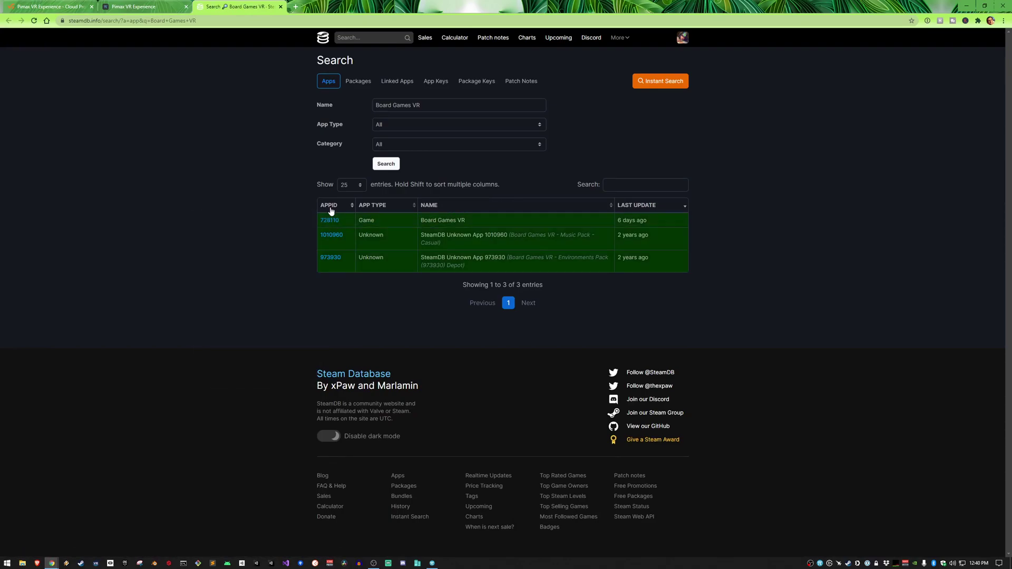
{"action": "left_click_drag", "start_coordinate": [342, 220], "coordinate": [320, 222]}
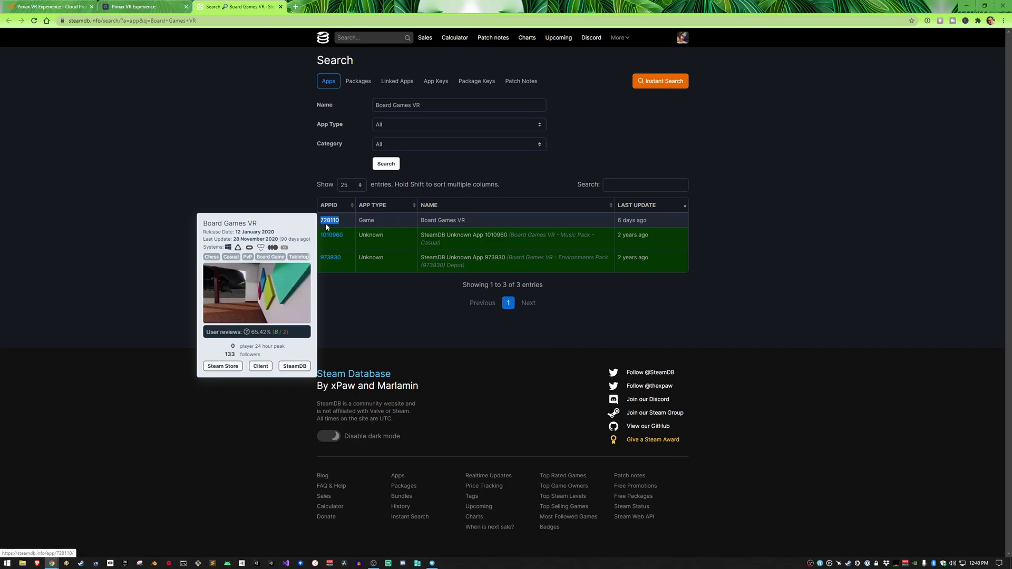
{"action": "right_click", "coordinate": [334, 224]}
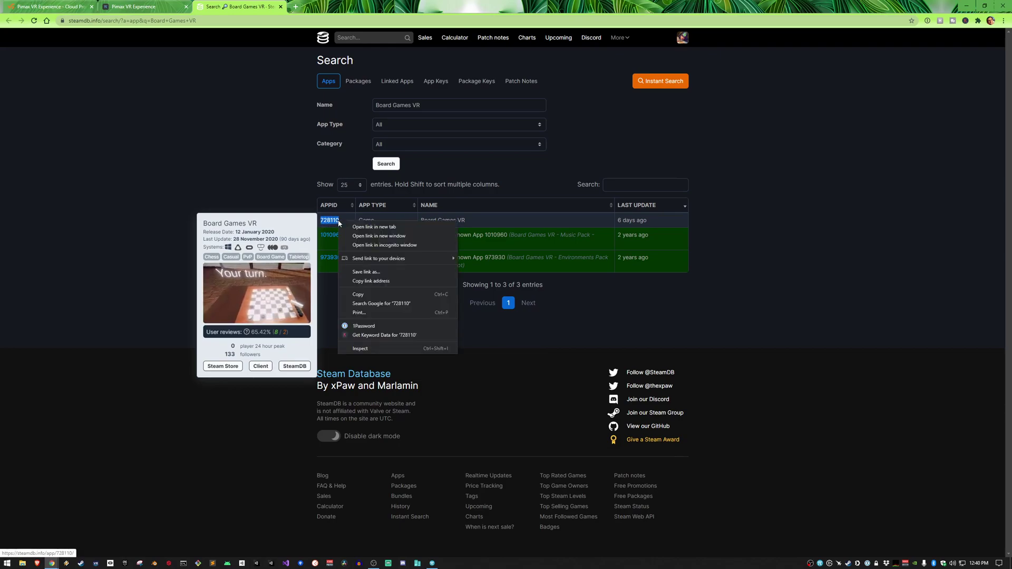
{"action": "left_click", "coordinate": [364, 290]}
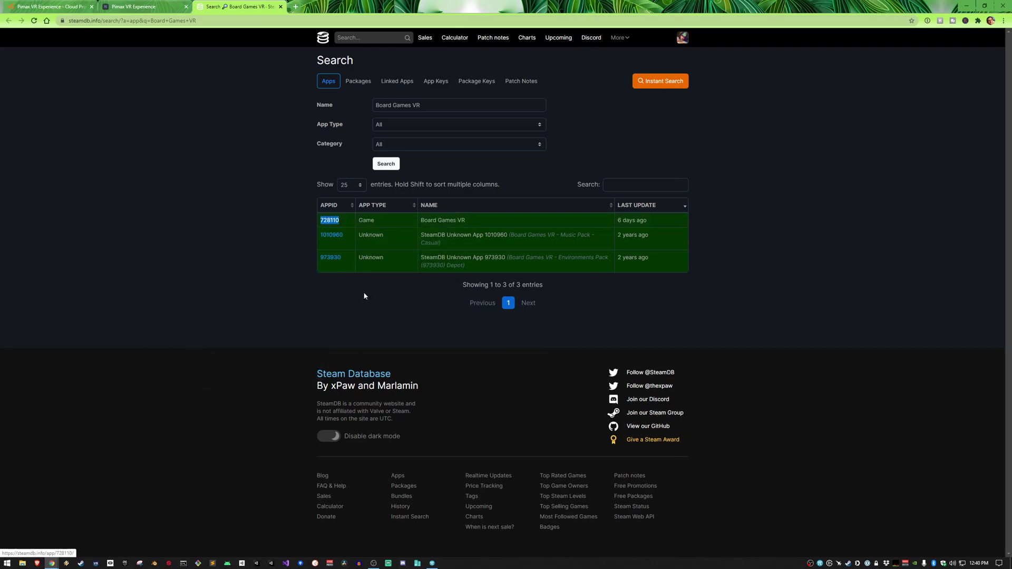
Set the new profile's game ID to steam.app.728110 using the copied app ID.
{"action": "middle_click", "coordinate": [219, 5]}
{"action": "left_click", "coordinate": [402, 223]}
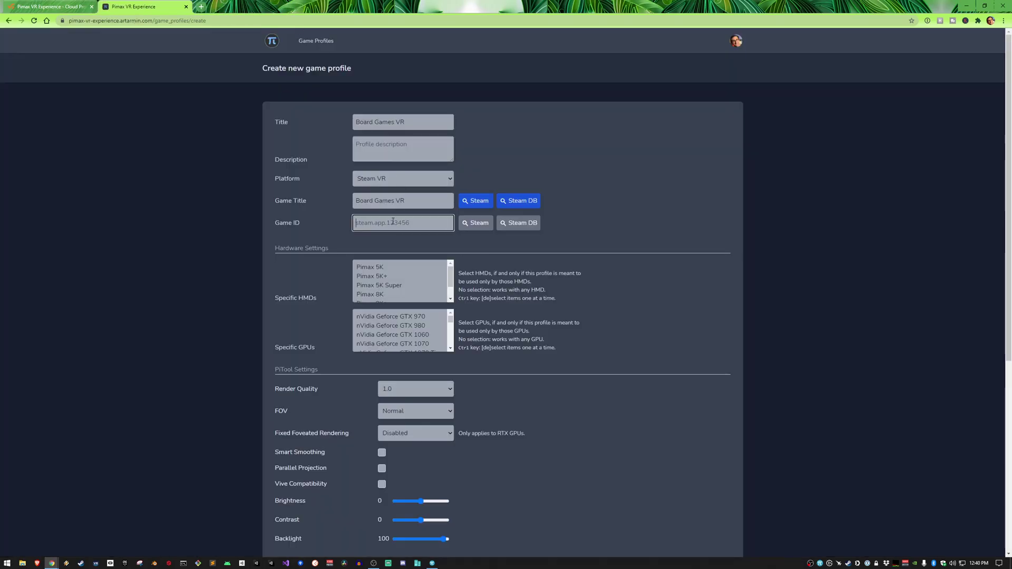
{"action": "key", "text": "ctrl+v"}
{"action": "key", "text": "Tab"}
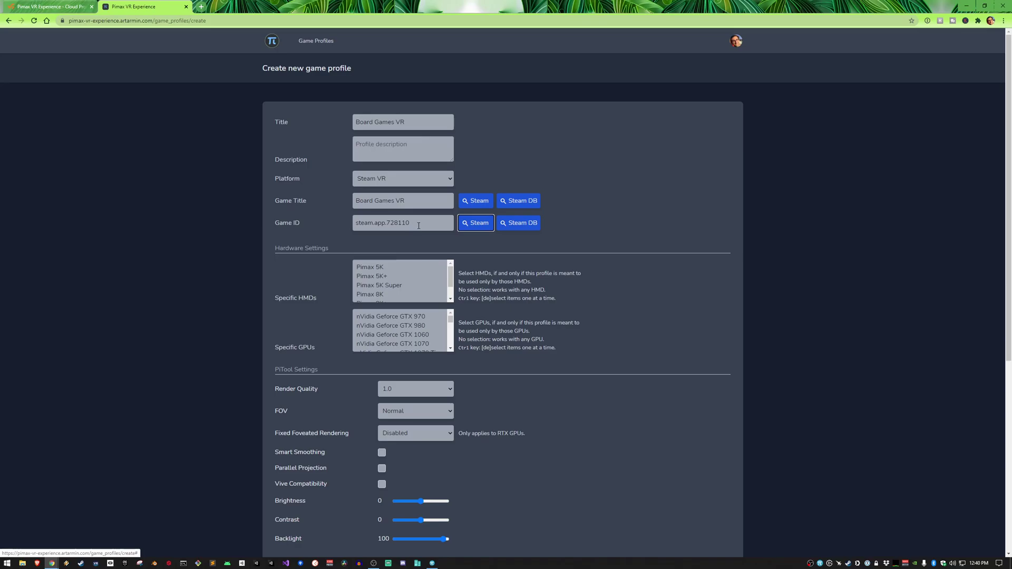
Check the entered game ID against its Steam store page and its Steam DB page, reading the game's title and description.
{"action": "left_click", "coordinate": [469, 226]}
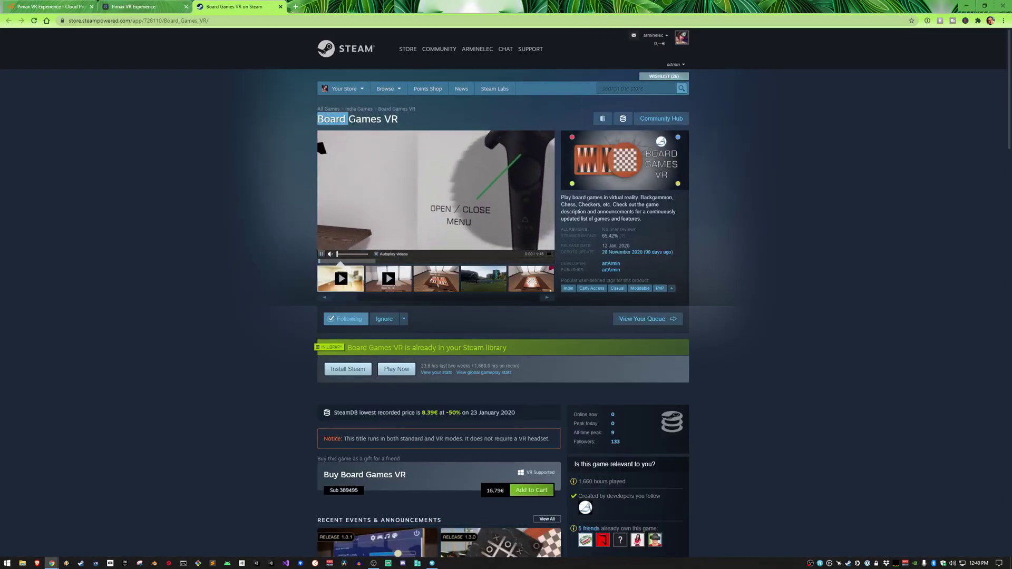
{"action": "left_click_drag", "start_coordinate": [319, 119], "coordinate": [441, 125]}
{"action": "left_click", "coordinate": [521, 119]}
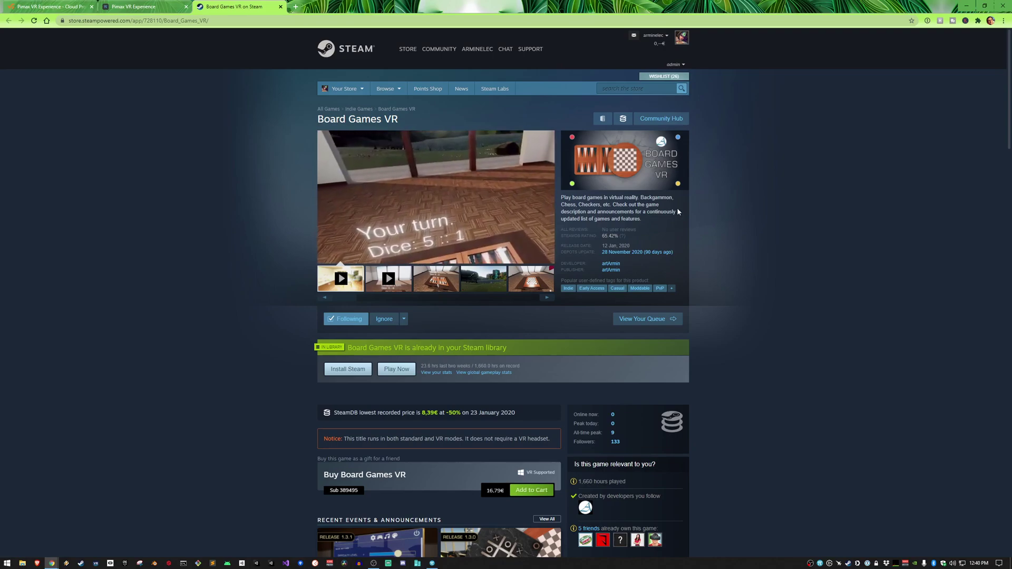
{"action": "left_click_drag", "start_coordinate": [672, 221], "coordinate": [561, 198]}
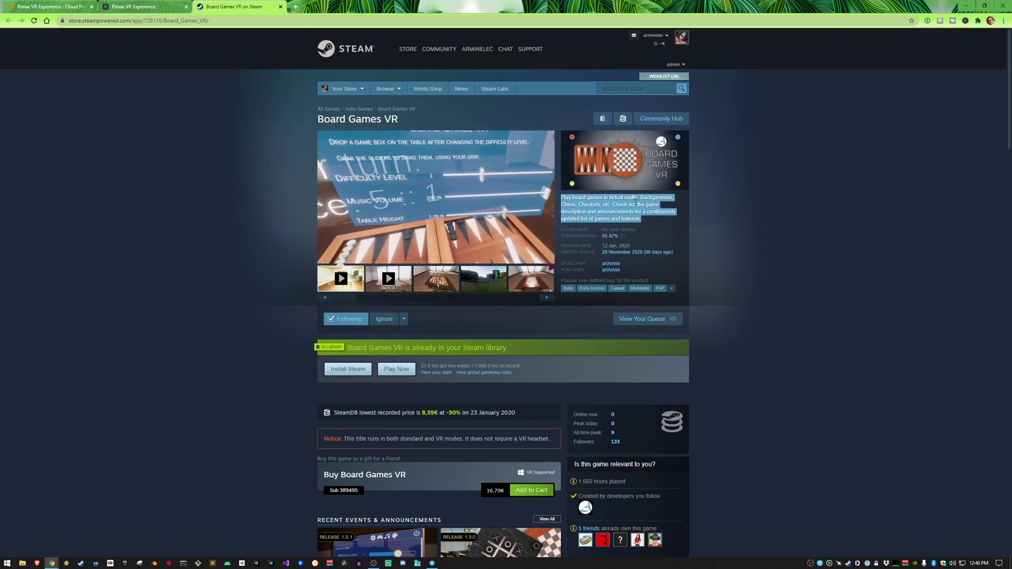
{"action": "scroll", "coordinate": [560, 198], "scroll_direction": "down", "scroll_amount": 1}
{"action": "scroll", "coordinate": [623, 199], "scroll_direction": "down", "scroll_amount": 4}
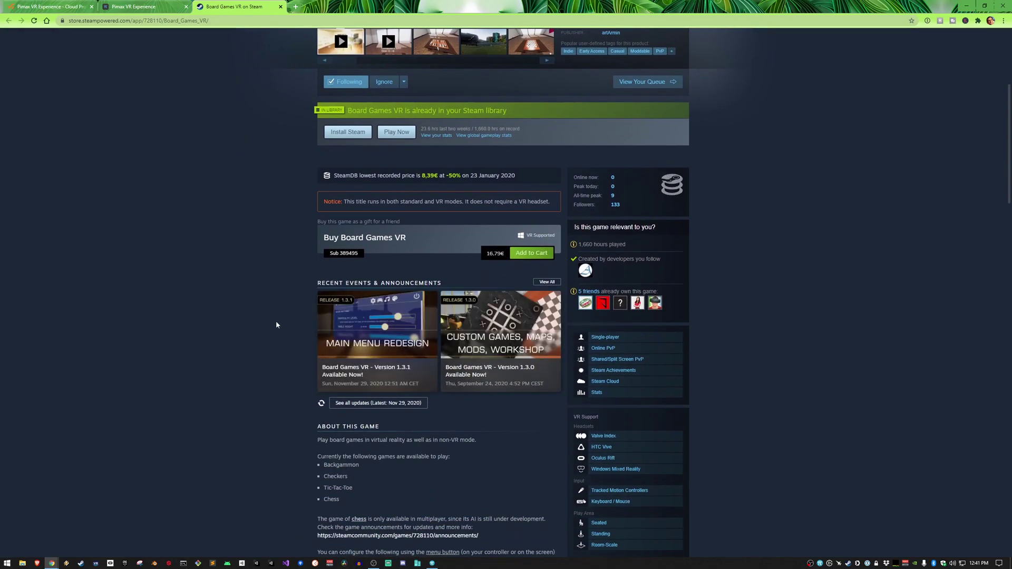
{"action": "scroll", "coordinate": [273, 323], "scroll_direction": "up", "scroll_amount": 5}
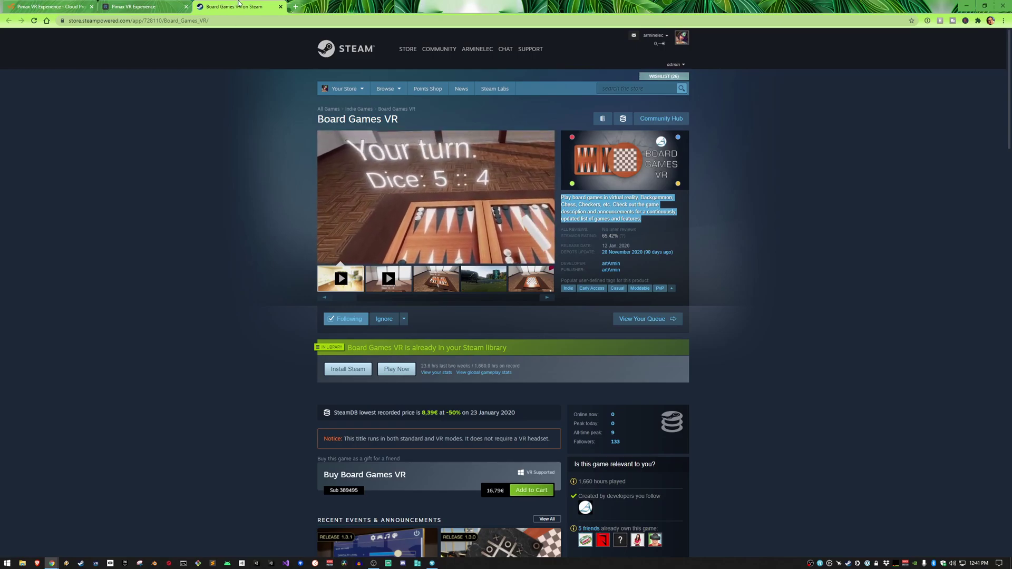
{"action": "middle_click", "coordinate": [239, 4]}
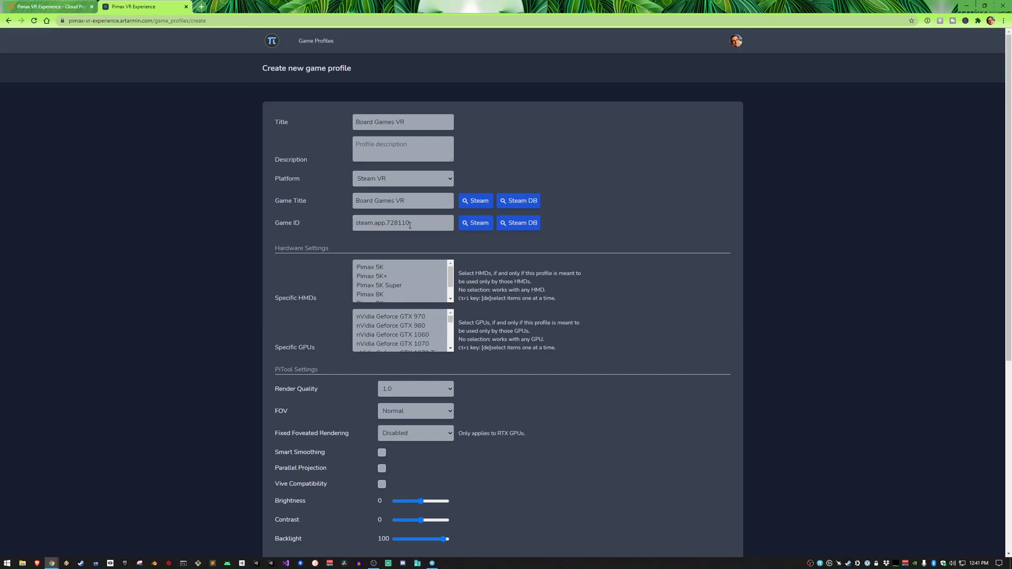
{"action": "left_click", "coordinate": [519, 223]}
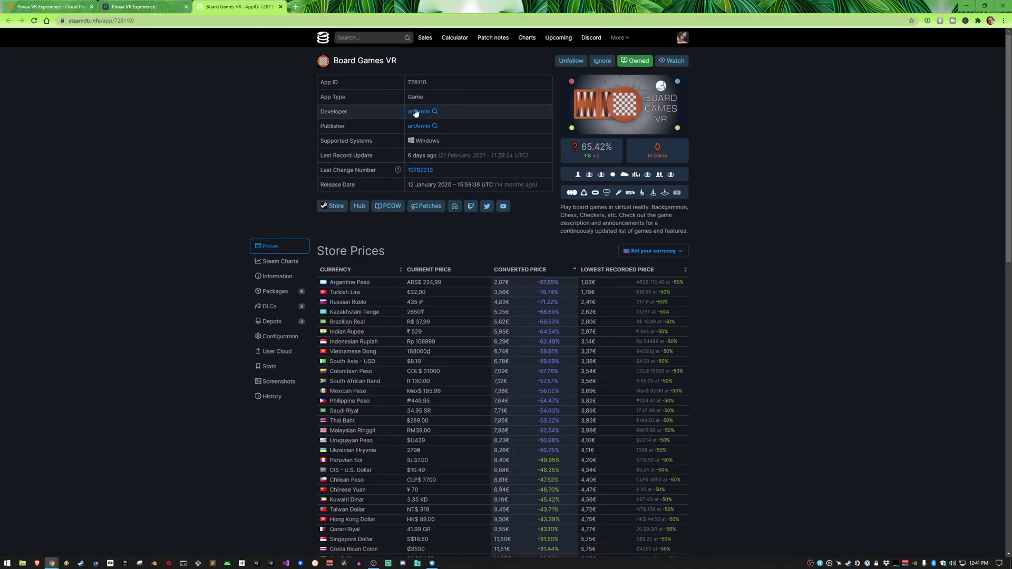
{"action": "middle_click", "coordinate": [253, 8]}
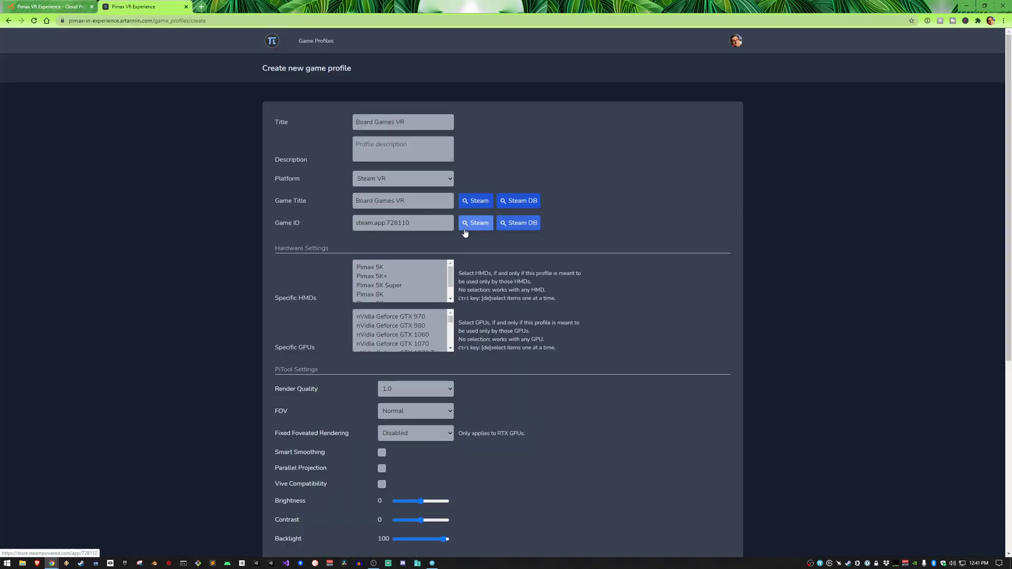
Try the game ID steam.app.728110677 and look it up on Steam DB.
{"action": "left_click", "coordinate": [416, 221]}
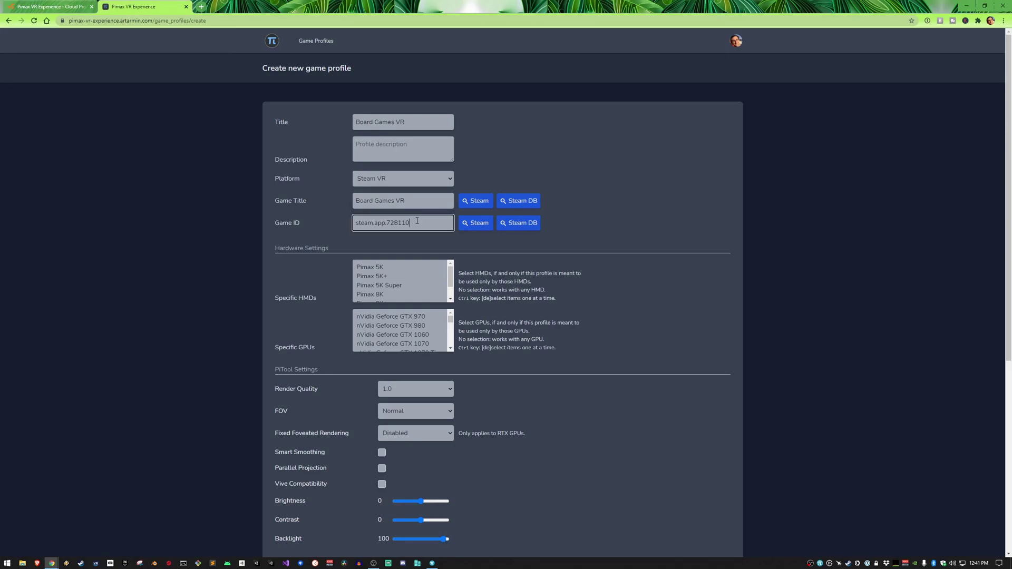
{"action": "type", "text": "677"}
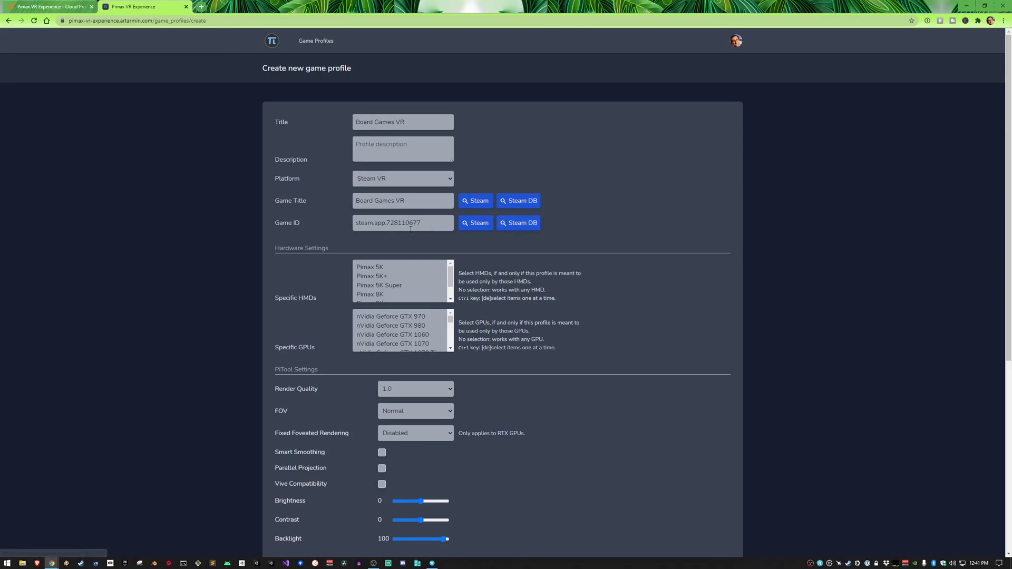
{"action": "left_click", "coordinate": [516, 226]}
{"action": "left_click_drag", "start_coordinate": [372, 198], "coordinate": [591, 201]}
{"action": "left_click", "coordinate": [337, 129]}
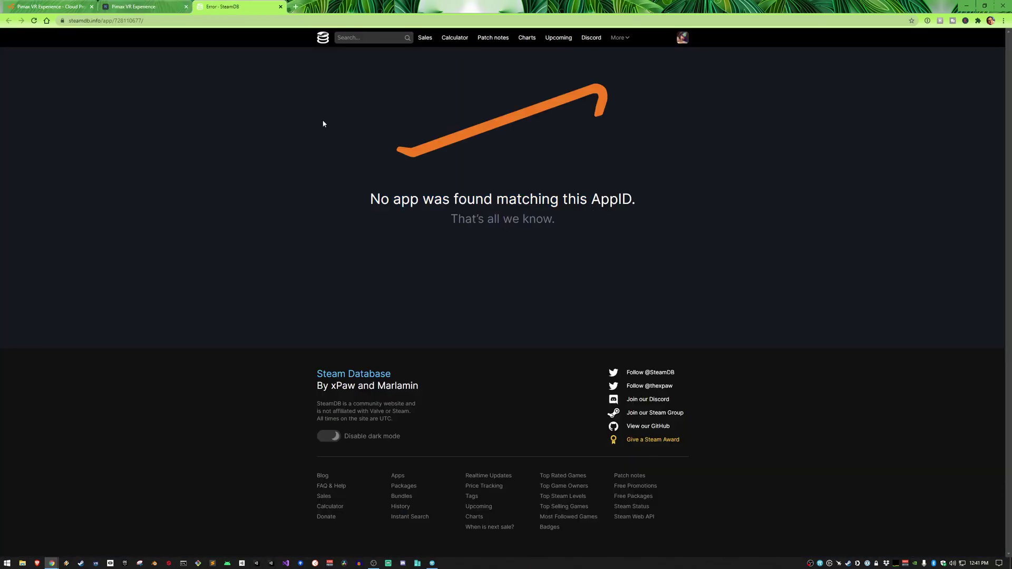
{"action": "middle_click", "coordinate": [252, 3]}
Change the game ID to steam.app.728111 and look it up on Steam DB.
{"action": "left_click_drag", "start_coordinate": [406, 223], "coordinate": [436, 222]}
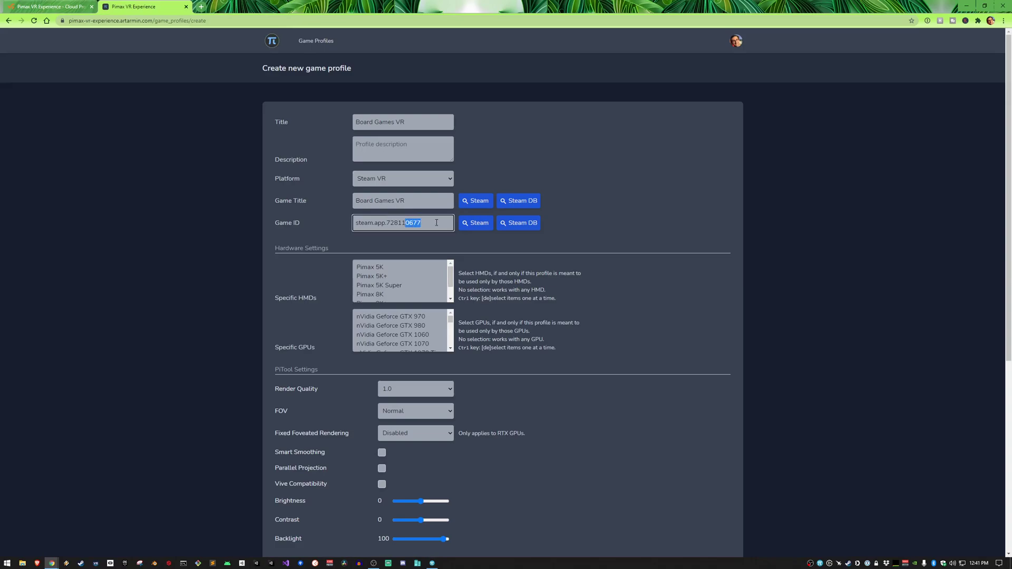
{"action": "type", "text": "1"}
{"action": "left_click", "coordinate": [565, 233]}
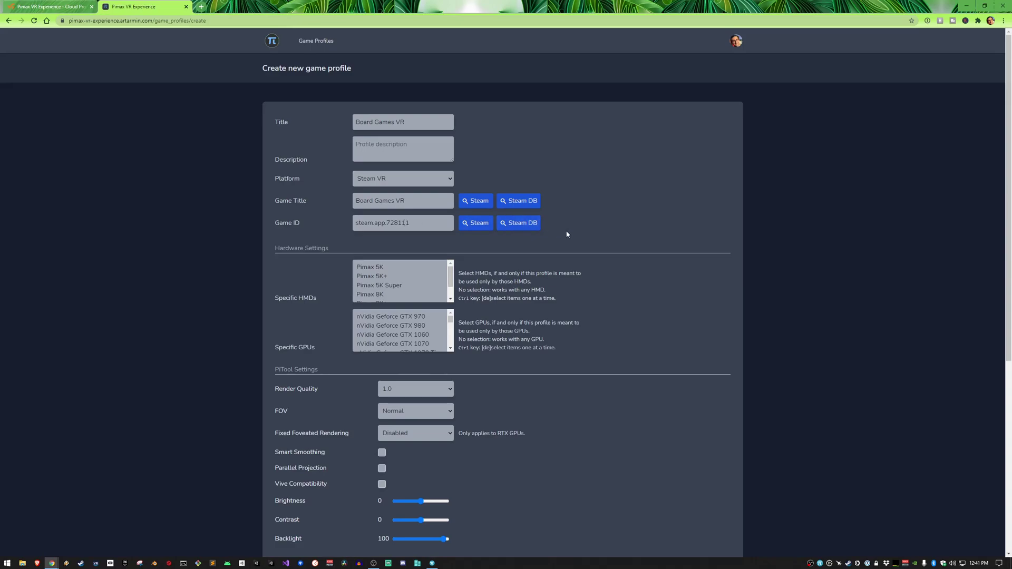
{"action": "left_click", "coordinate": [519, 222]}
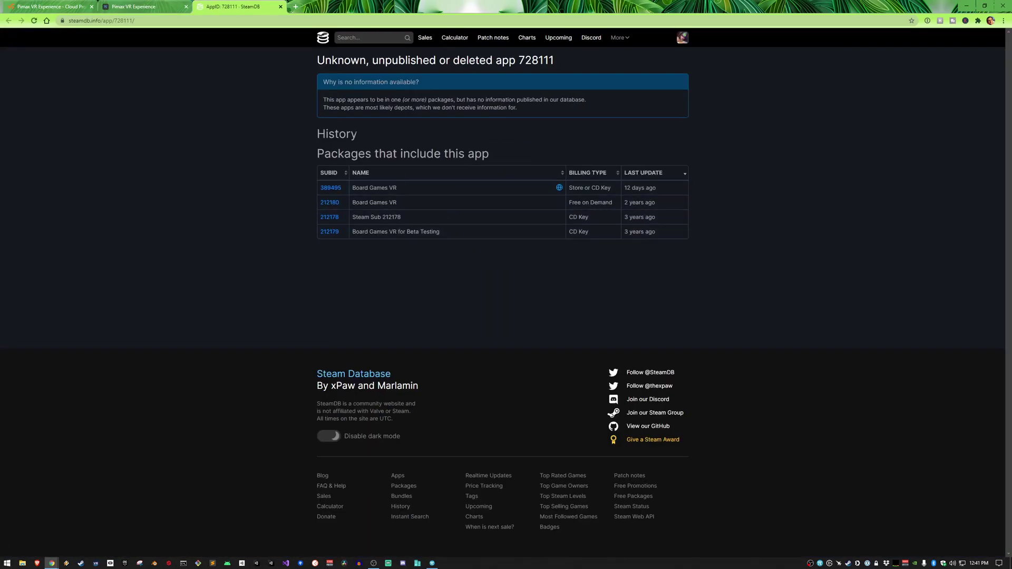
{"action": "left_click_drag", "start_coordinate": [312, 59], "coordinate": [557, 60]}
{"action": "left_click", "coordinate": [571, 61]}
{"action": "middle_click", "coordinate": [244, 6]}
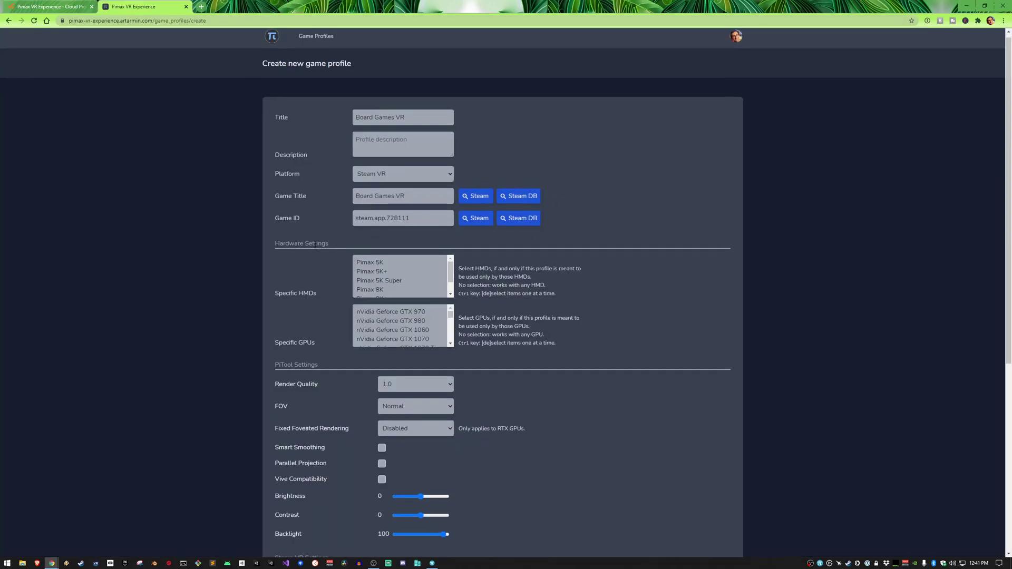
Examine the hardware settings, reading the HMD selection note and browsing the list of specific GPUs.
{"action": "scroll", "coordinate": [349, 186], "scroll_direction": "down", "scroll_amount": 1}
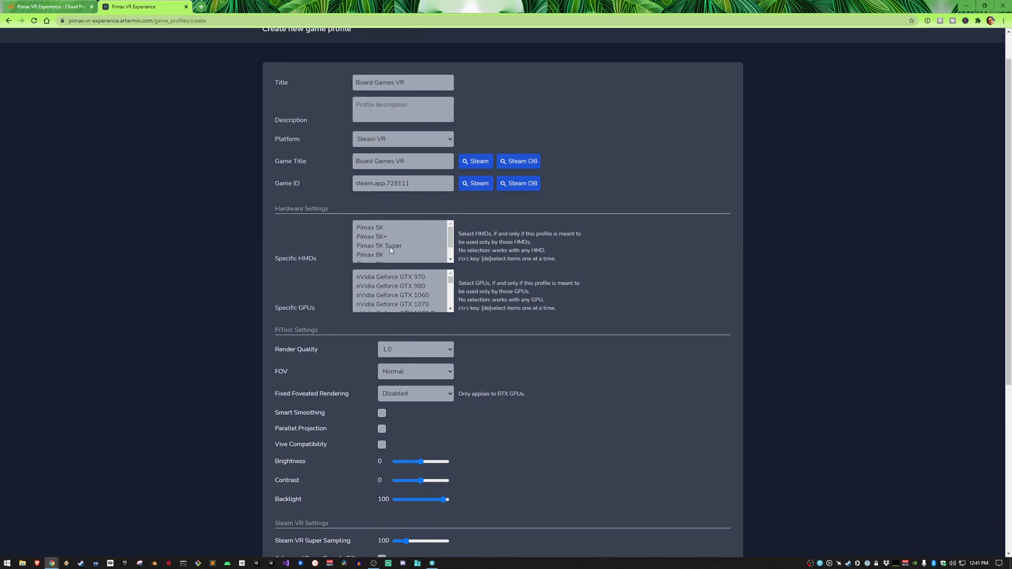
{"action": "left_click_drag", "start_coordinate": [459, 236], "coordinate": [491, 237]}
{"action": "scroll", "coordinate": [437, 226], "scroll_direction": "up", "scroll_amount": 1}
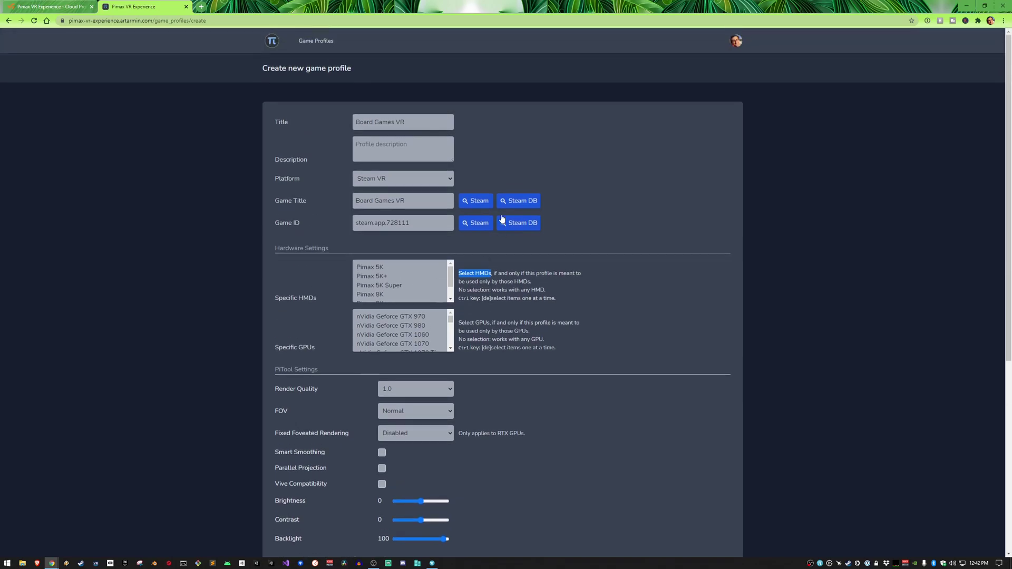
{"action": "scroll", "coordinate": [422, 332], "scroll_direction": "down", "scroll_amount": 8}
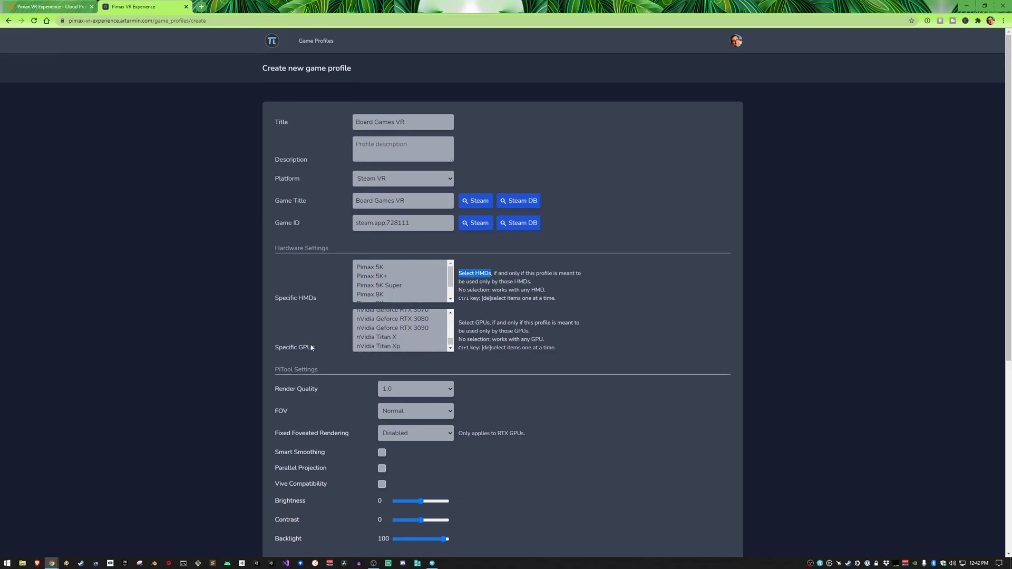
{"action": "scroll", "coordinate": [426, 400], "scroll_direction": "up", "scroll_amount": 4}
{"action": "left_click", "coordinate": [338, 280]}
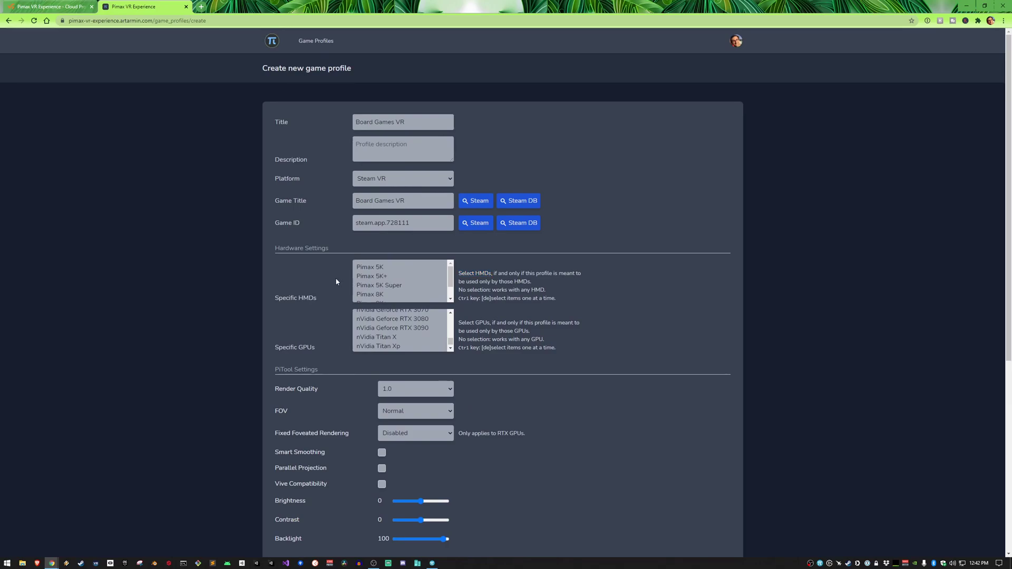
Try Pimax 8K+ and Pimax 8K X as single specific HMDs and read the note on selecting several items.
{"action": "scroll", "coordinate": [318, 287], "scroll_direction": "down", "scroll_amount": 1}
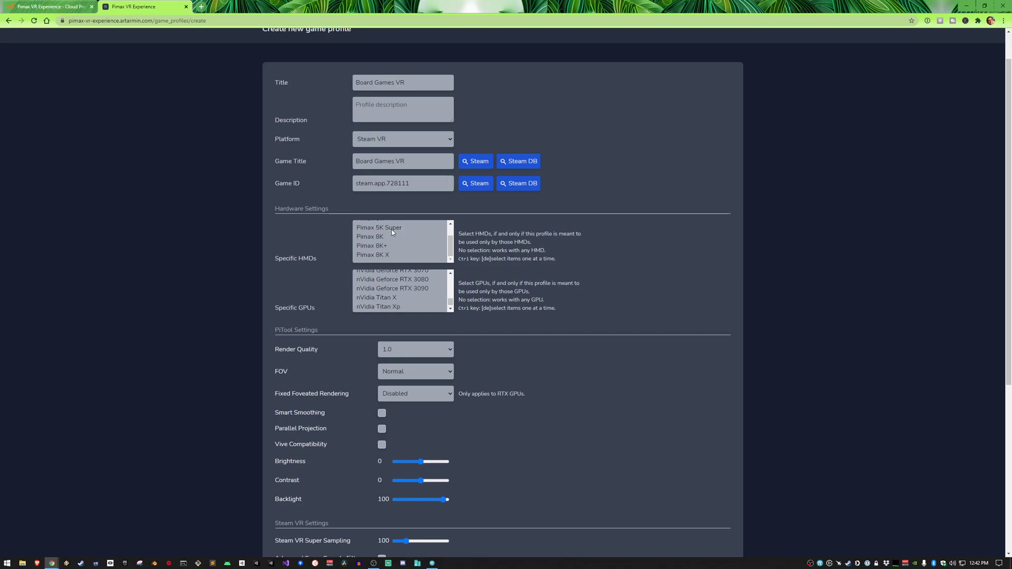
{"action": "left_click", "coordinate": [387, 245]}
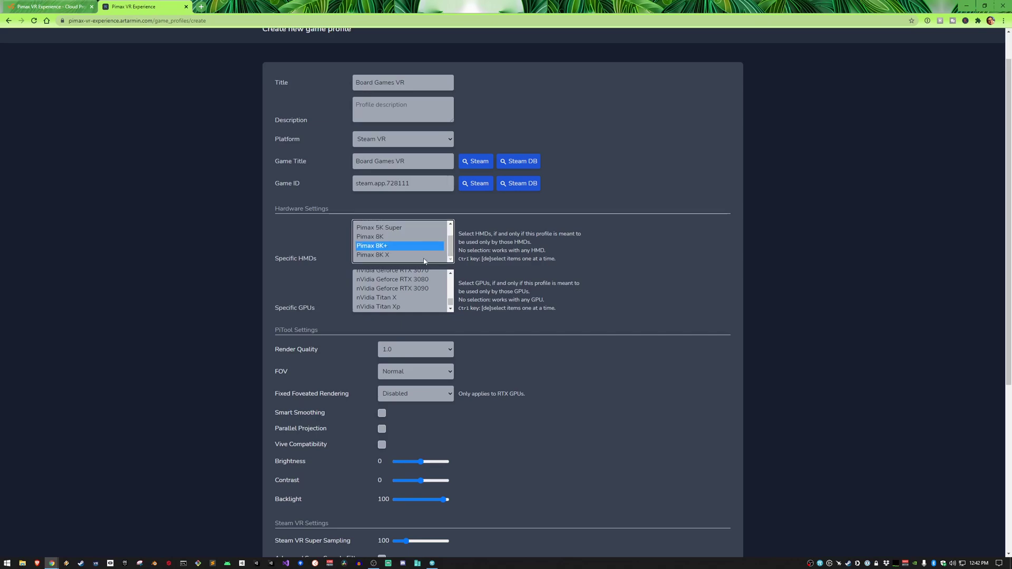
{"action": "left_click", "coordinate": [420, 255]}
{"action": "left_click", "coordinate": [404, 247]}
{"action": "left_click_drag", "start_coordinate": [458, 259], "coordinate": [534, 262]}
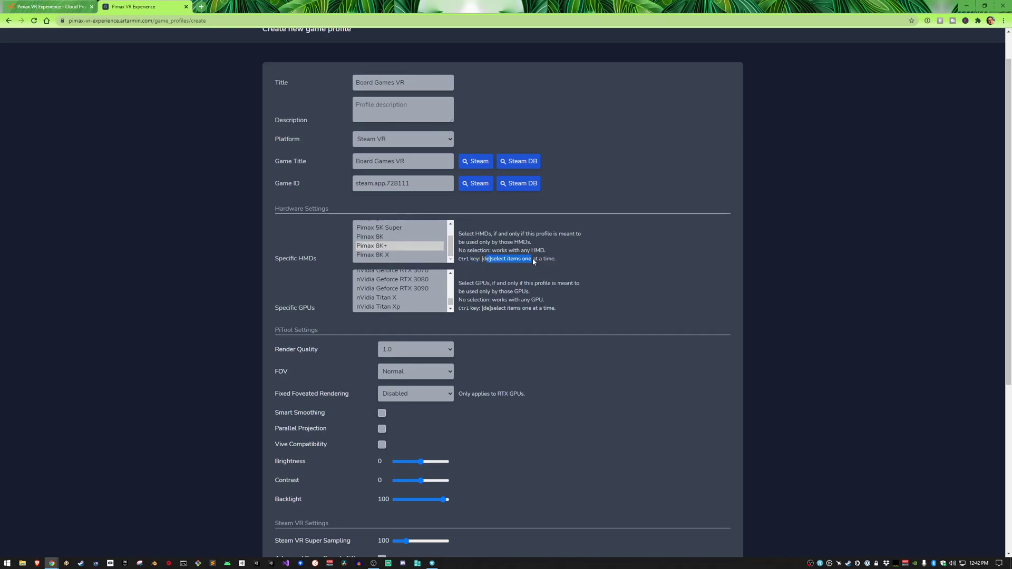
Try a multiple HMD selection of Pimax 8K, Pimax 8K+ and Pimax 8K X, and deselect all three again.
{"action": "left_click", "coordinate": [417, 246]}
{"action": "left_click", "coordinate": [390, 237], "text": "ctrl"}
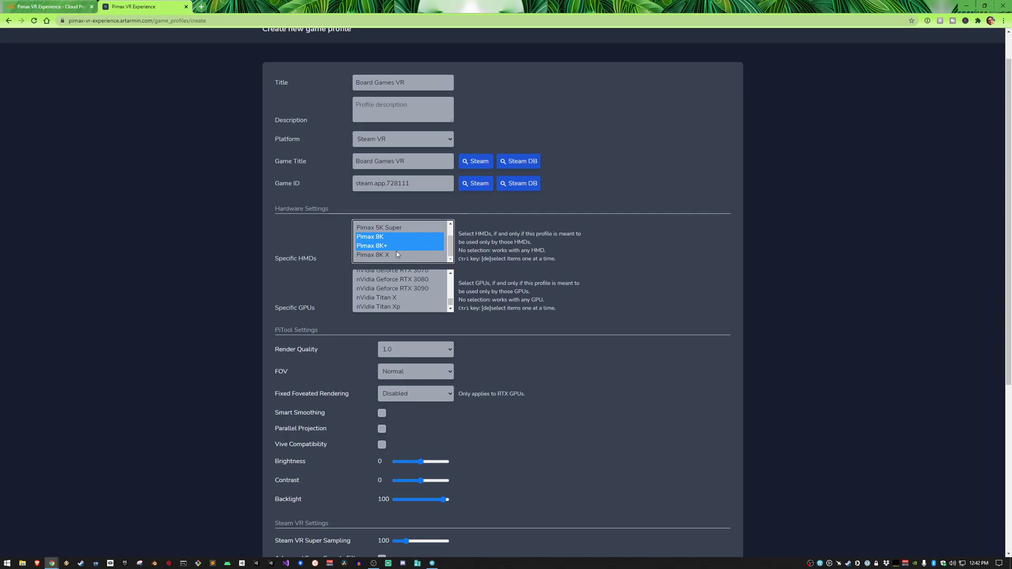
{"action": "left_click", "coordinate": [398, 255], "text": "ctrl"}
{"action": "left_click", "coordinate": [399, 238], "text": "ctrl"}
{"action": "left_click", "coordinate": [400, 246], "text": "ctrl"}
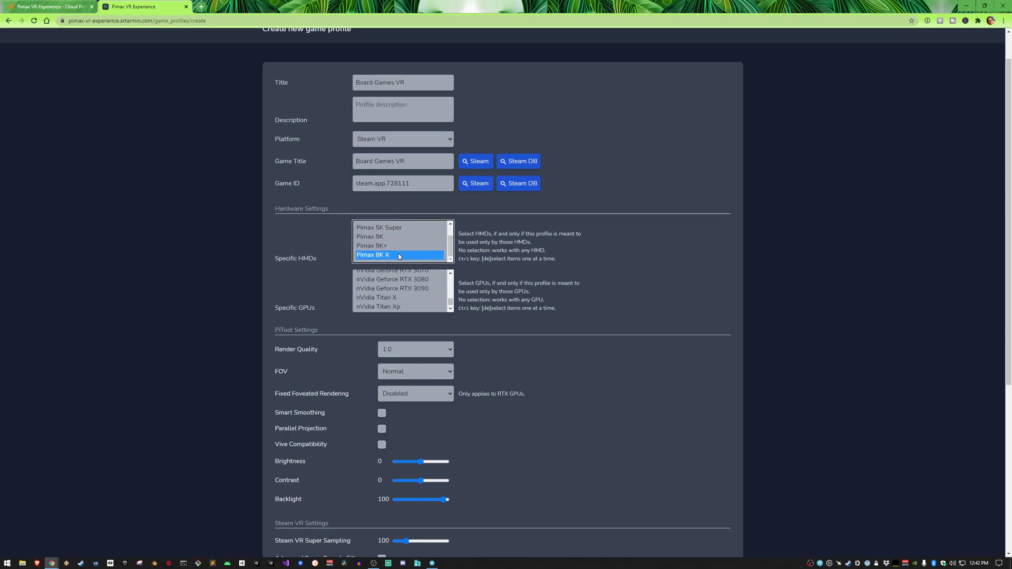
{"action": "left_click", "coordinate": [403, 255], "text": "ctrl"}
Look through the remaining specific GPUs and the PiTool settings section of the new profile.
{"action": "mouse_move", "coordinate": [449, 301]}
{"action": "left_mouse_down"}
{"action": "mouse_move", "coordinate": [452, 284]}
{"action": "mouse_move", "coordinate": [451, 311]}
{"action": "left_mouse_up"}
{"action": "scroll", "coordinate": [514, 311], "scroll_direction": "down", "scroll_amount": 2}
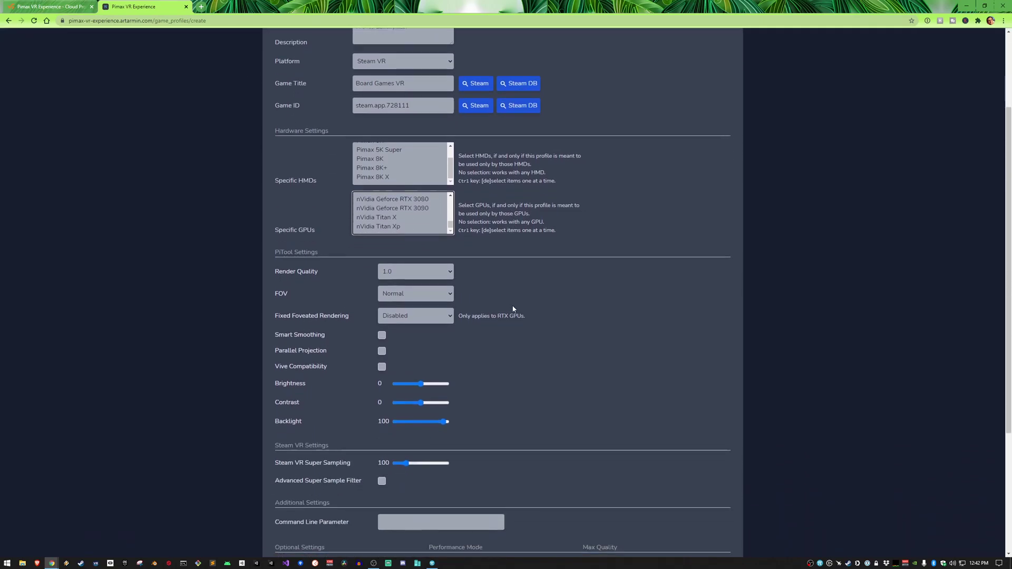
{"action": "scroll", "coordinate": [475, 268], "scroll_direction": "down", "scroll_amount": 2}
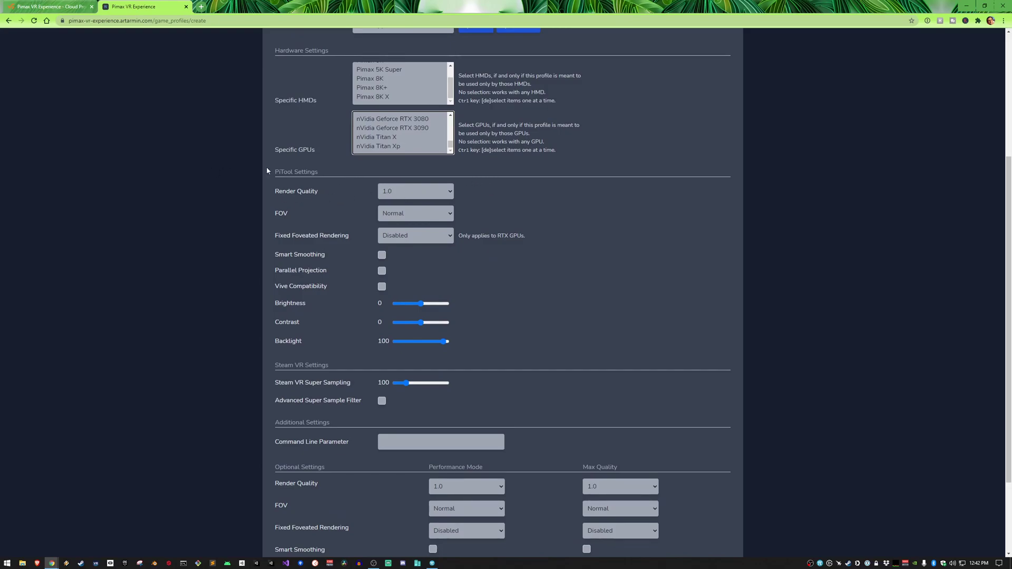
{"action": "left_click_drag", "start_coordinate": [274, 174], "coordinate": [325, 174]}
{"action": "left_click", "coordinate": [352, 211]}
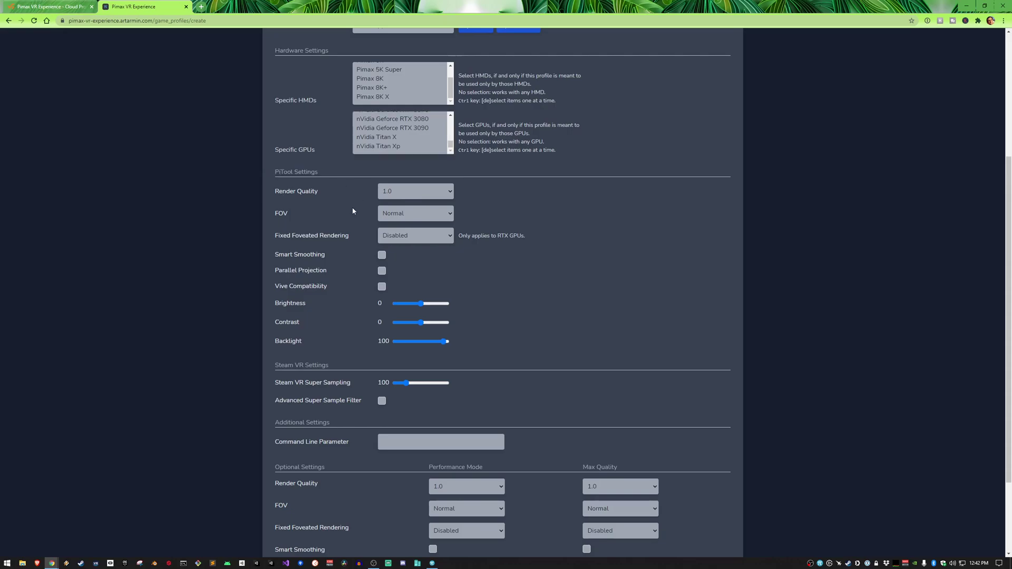
{"action": "double_click", "coordinate": [284, 171]}
{"action": "scroll", "coordinate": [338, 211], "scroll_direction": "up", "scroll_amount": 1}
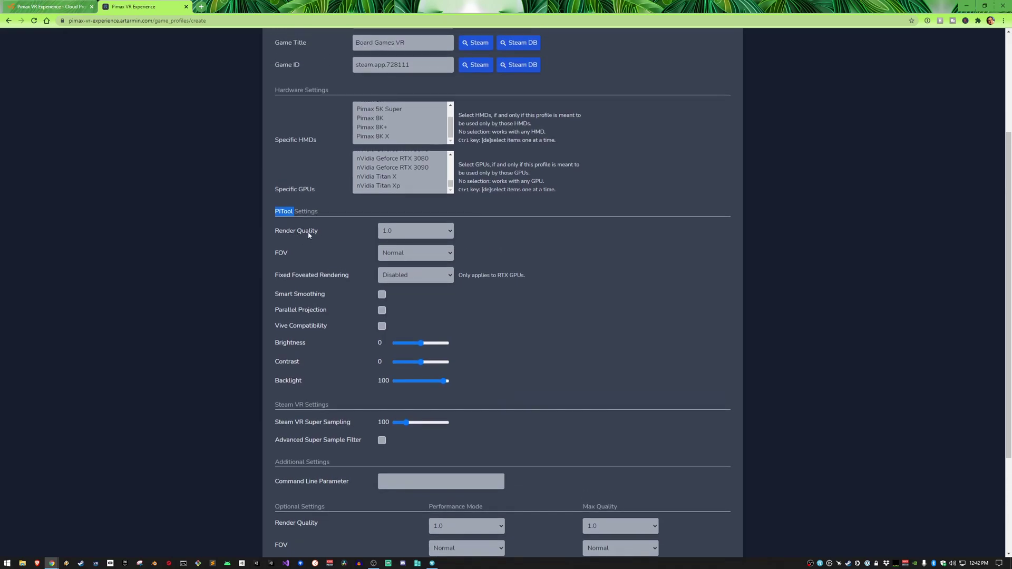
View the available PiTool render quality and FOV options, leaving both settings as they are.
{"action": "left_click", "coordinate": [396, 230]}
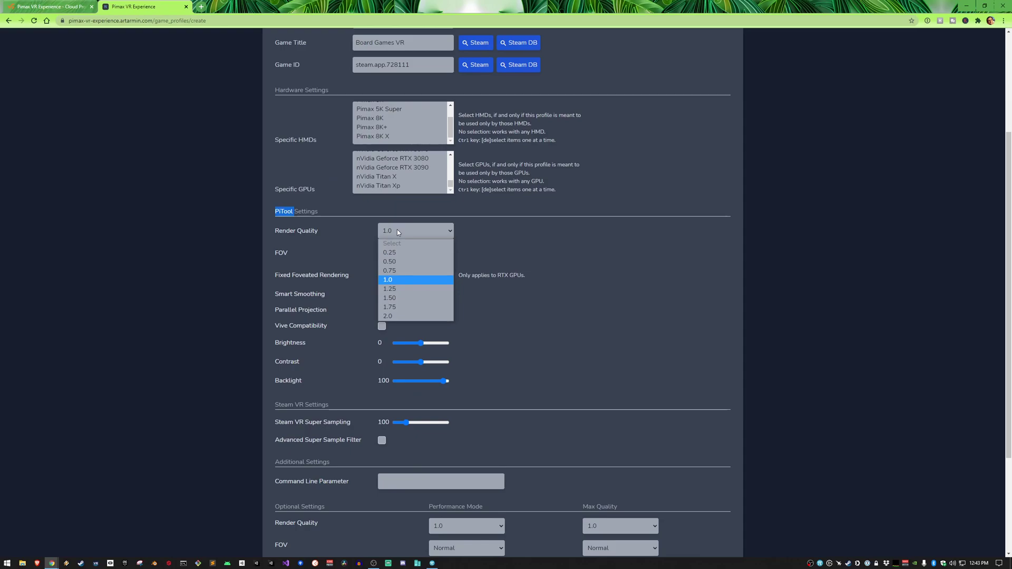
{"action": "left_click", "coordinate": [397, 230]}
{"action": "left_click", "coordinate": [404, 253]}
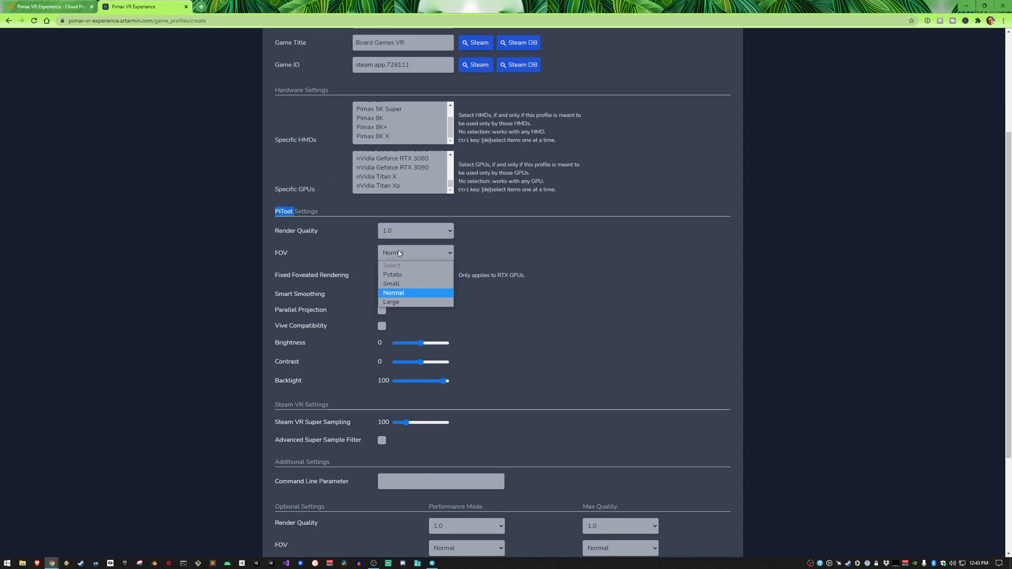
{"action": "left_click", "coordinate": [395, 253]}
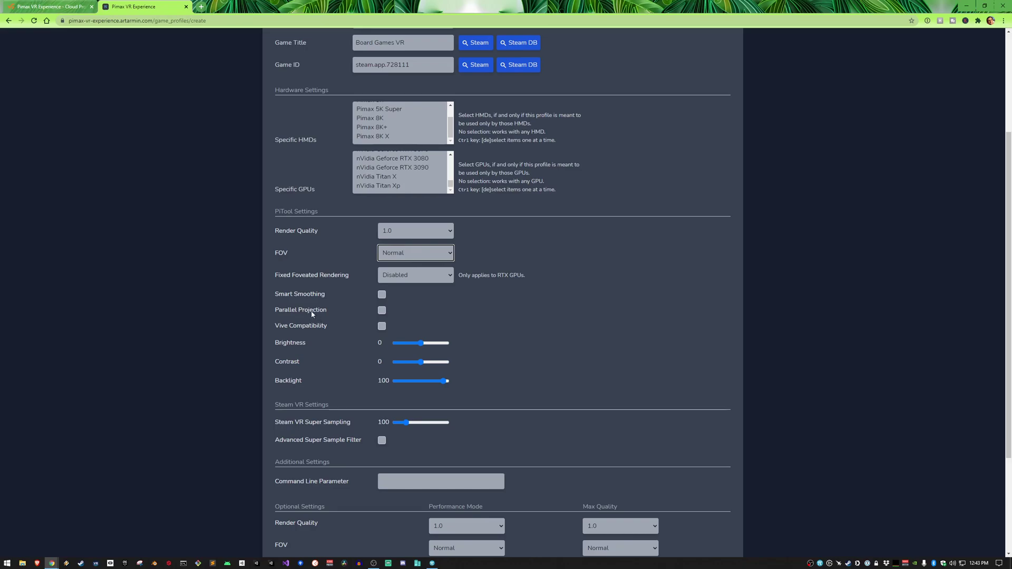
Examine the Parallel Projection setting and the Steam VR, additional and optional settings further down the form.
{"action": "scroll", "coordinate": [309, 301], "scroll_direction": "down", "scroll_amount": 1}
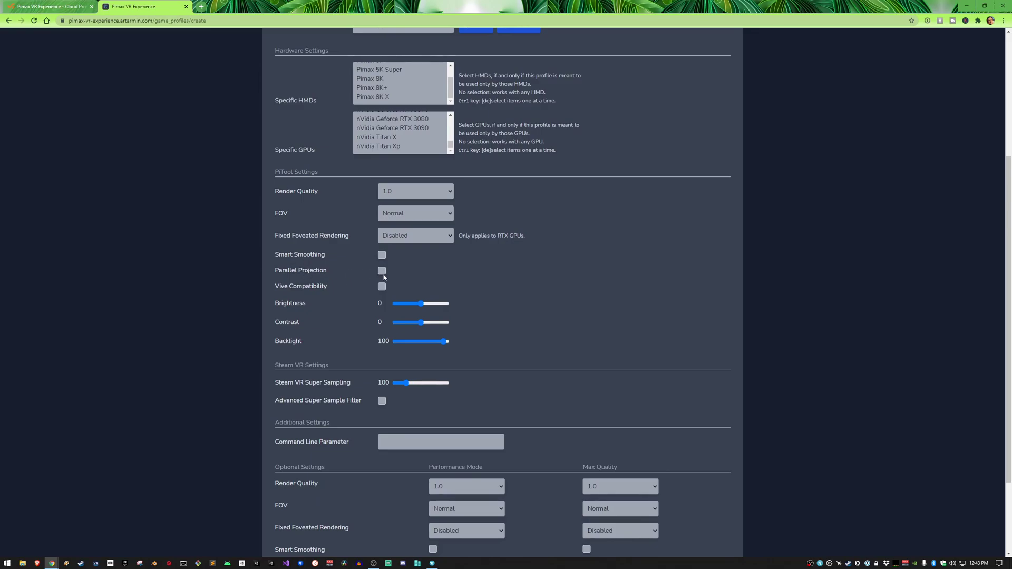
{"action": "left_click_drag", "start_coordinate": [274, 273], "coordinate": [324, 274]}
{"action": "left_click", "coordinate": [268, 272]}
{"action": "scroll", "coordinate": [349, 296], "scroll_direction": "down", "scroll_amount": 2}
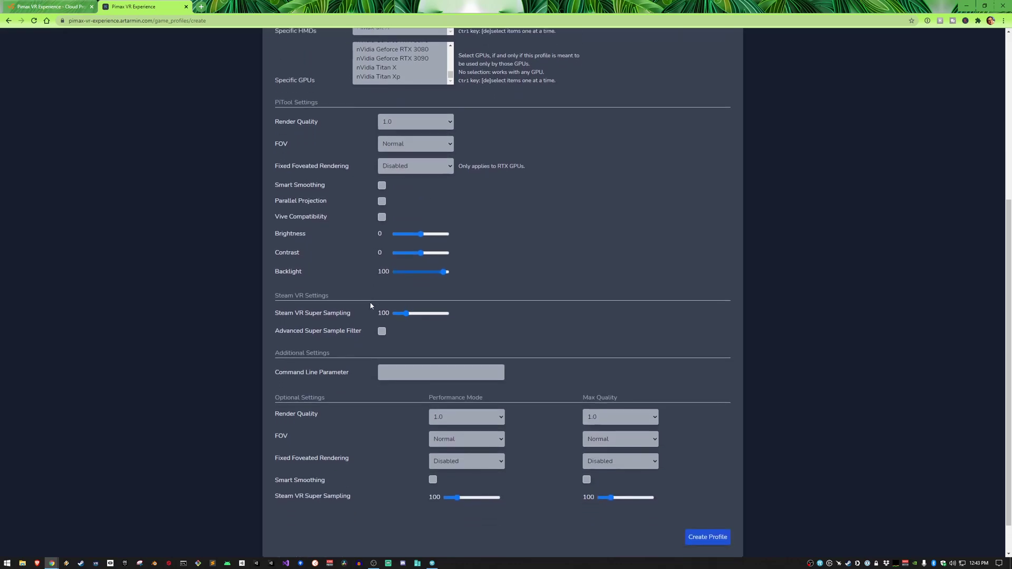
View the Performance Mode render quality options in the optional settings, and set the Performance Mode FOV to Small.
{"action": "scroll", "coordinate": [385, 308], "scroll_direction": "down", "scroll_amount": 1}
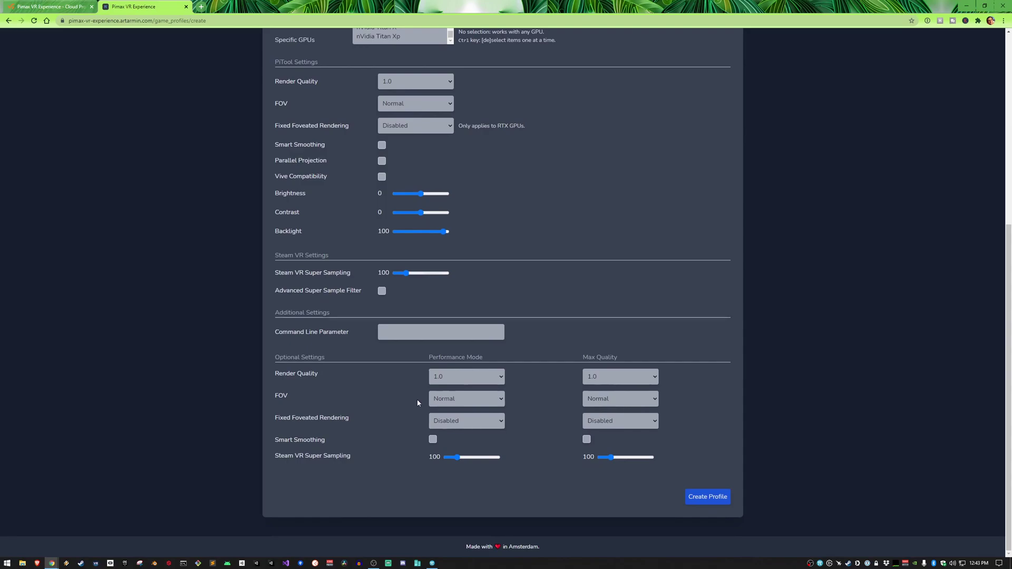
{"action": "left_click", "coordinate": [446, 377]}
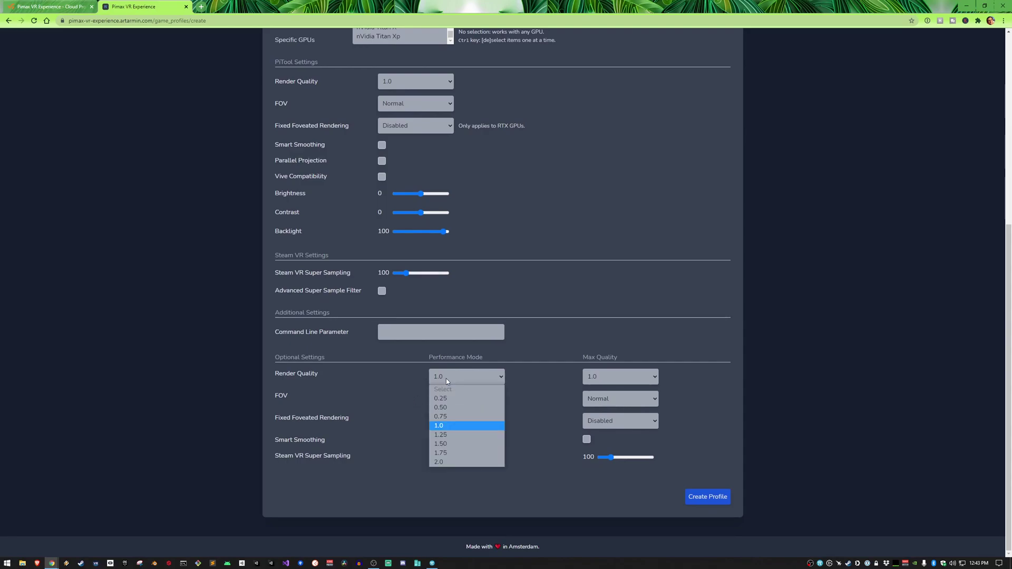
{"action": "left_click", "coordinate": [446, 379]}
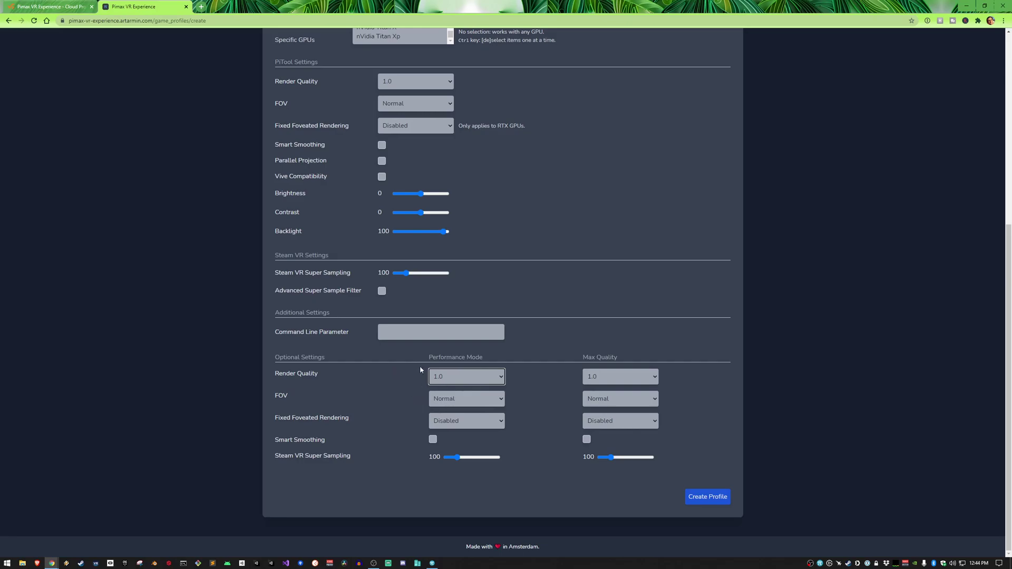
{"action": "left_click", "coordinate": [453, 401]}
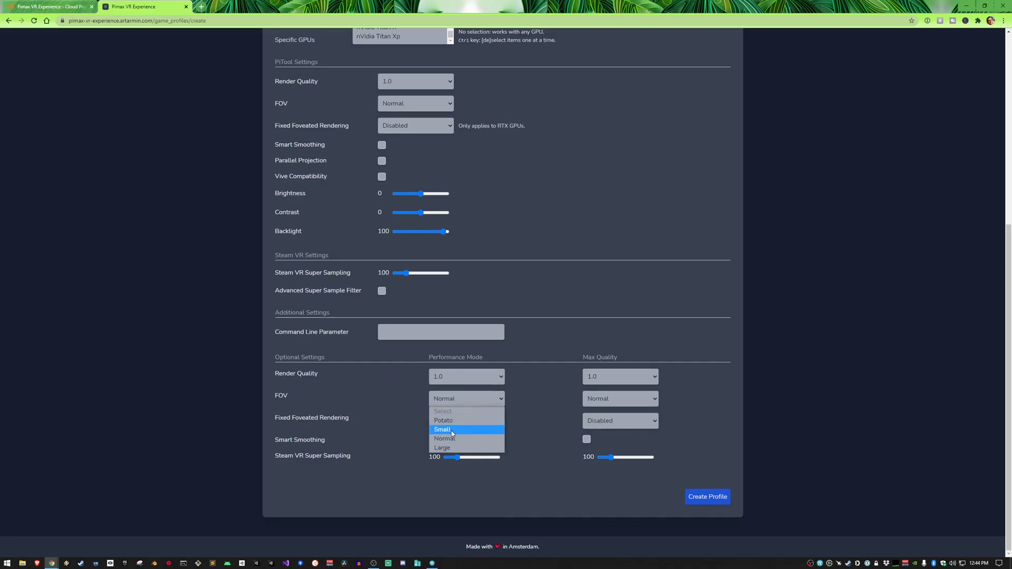
{"action": "left_click", "coordinate": [452, 431]}
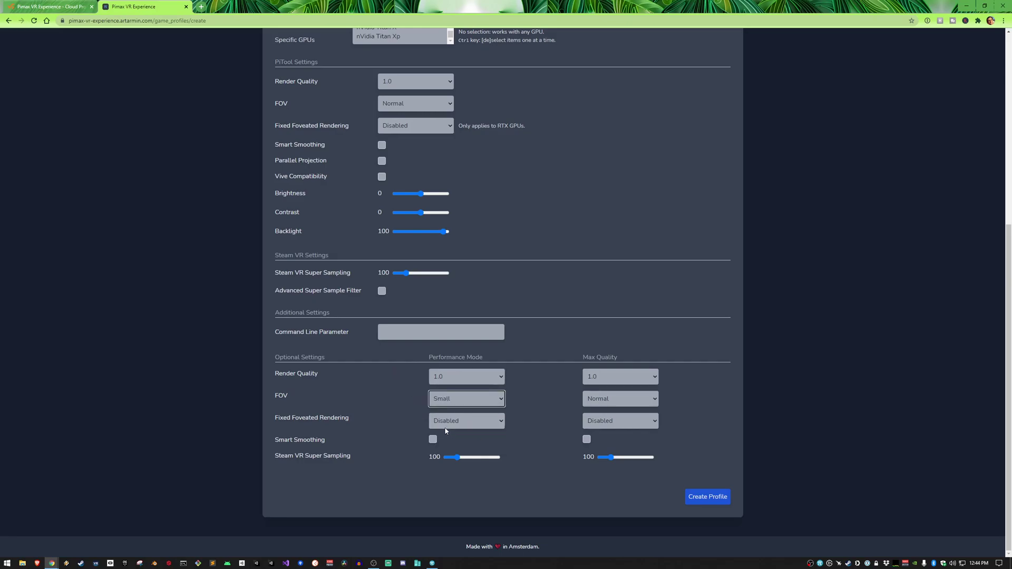
{"action": "left_click", "coordinate": [520, 401]}
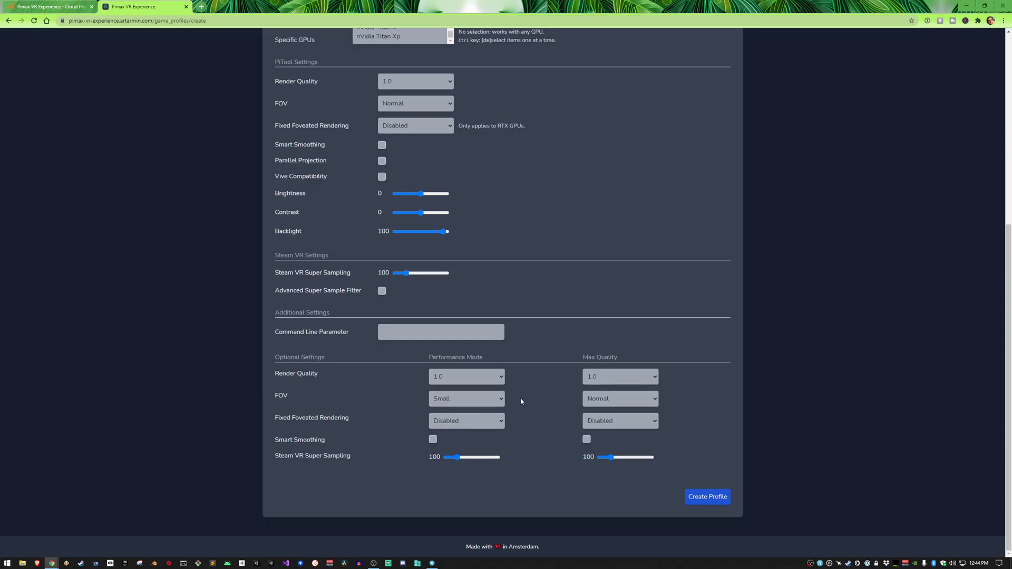
Set the Max Quality render quality to 1.25 and view its FOV options, leaving the FOV at Normal.
{"action": "left_click", "coordinate": [596, 377]}
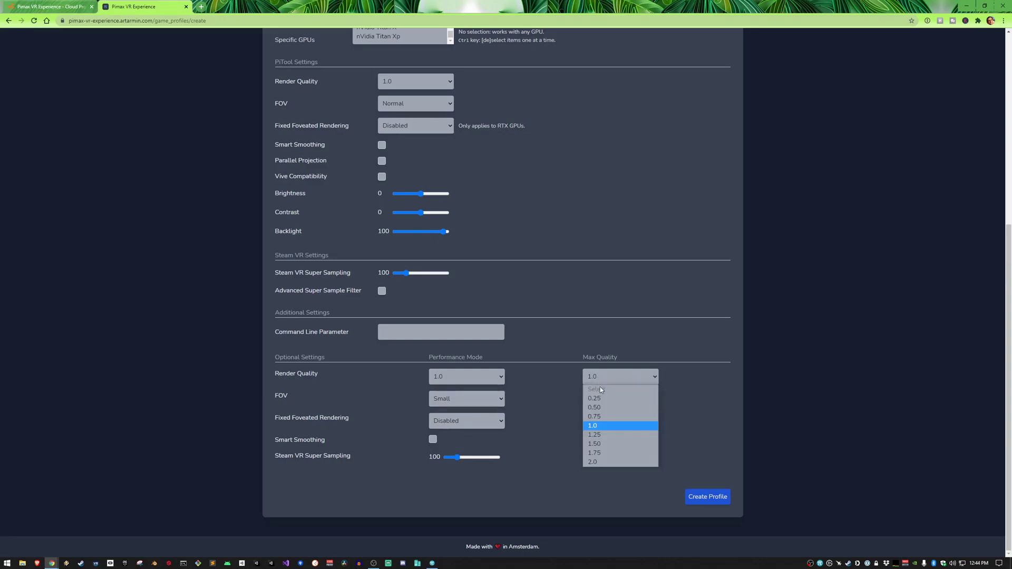
{"action": "left_click", "coordinate": [606, 435]}
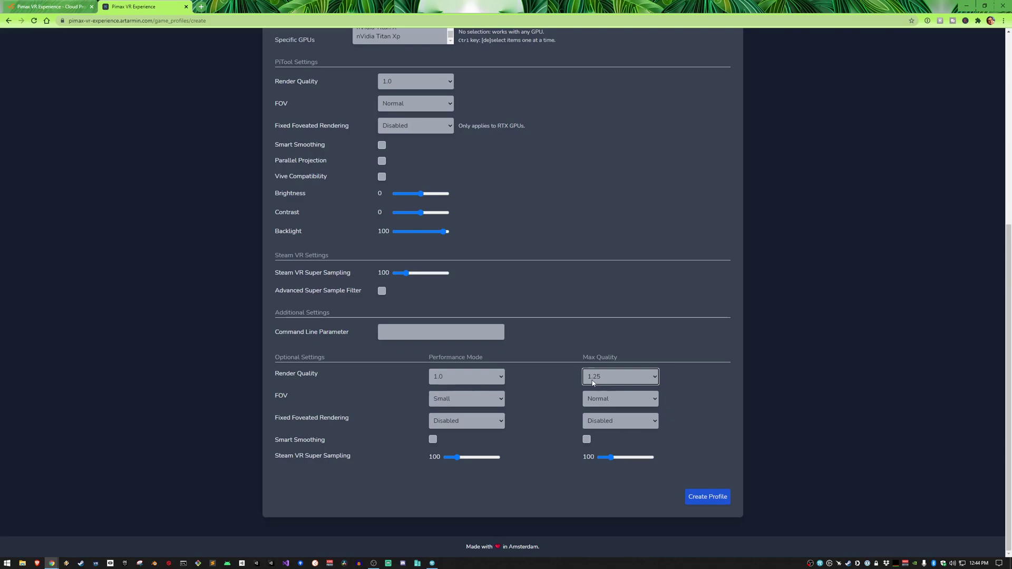
{"action": "left_click", "coordinate": [596, 378]}
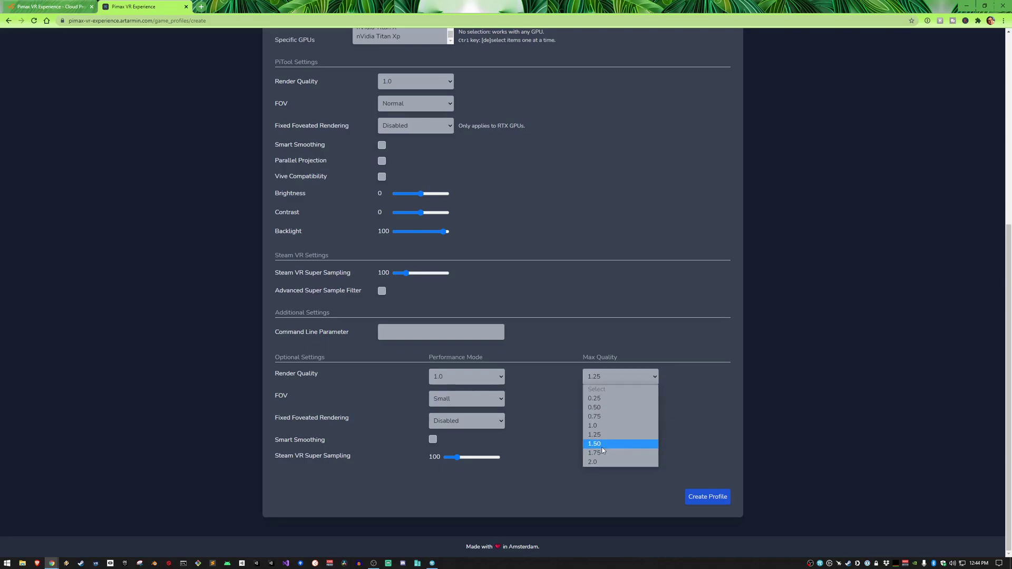
{"action": "left_click", "coordinate": [610, 378]}
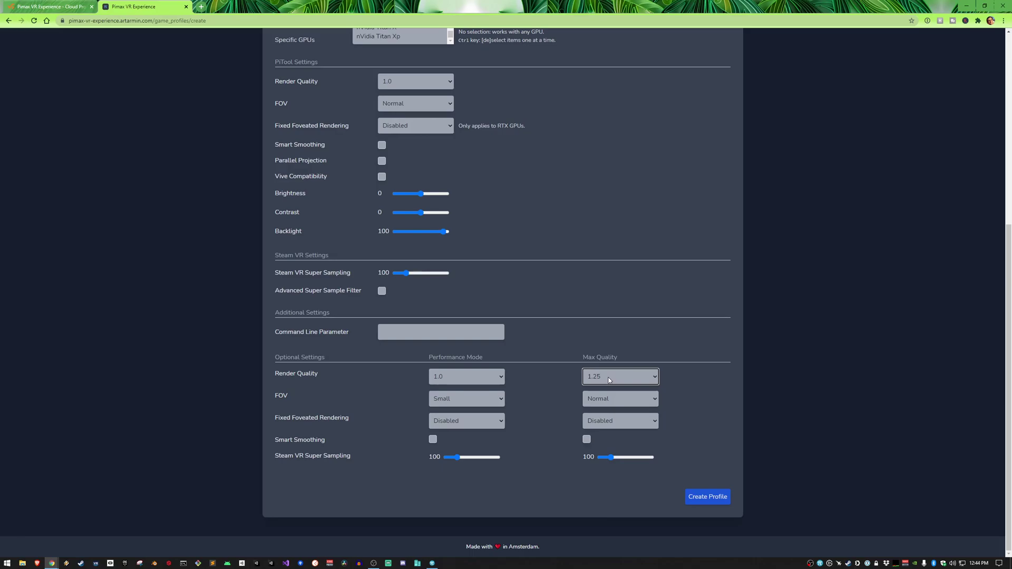
{"action": "left_click", "coordinate": [609, 380]}
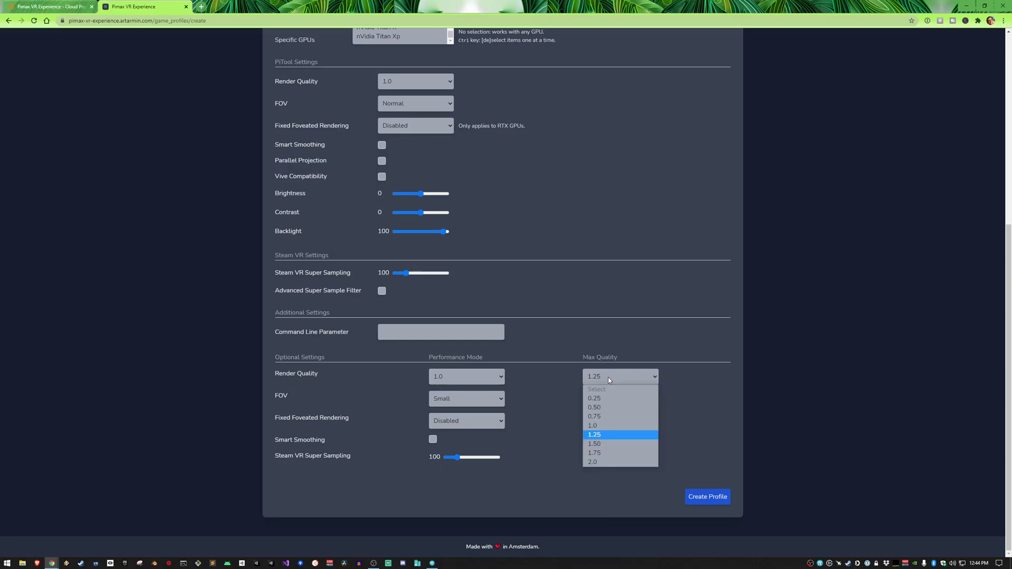
{"action": "left_click", "coordinate": [603, 436]}
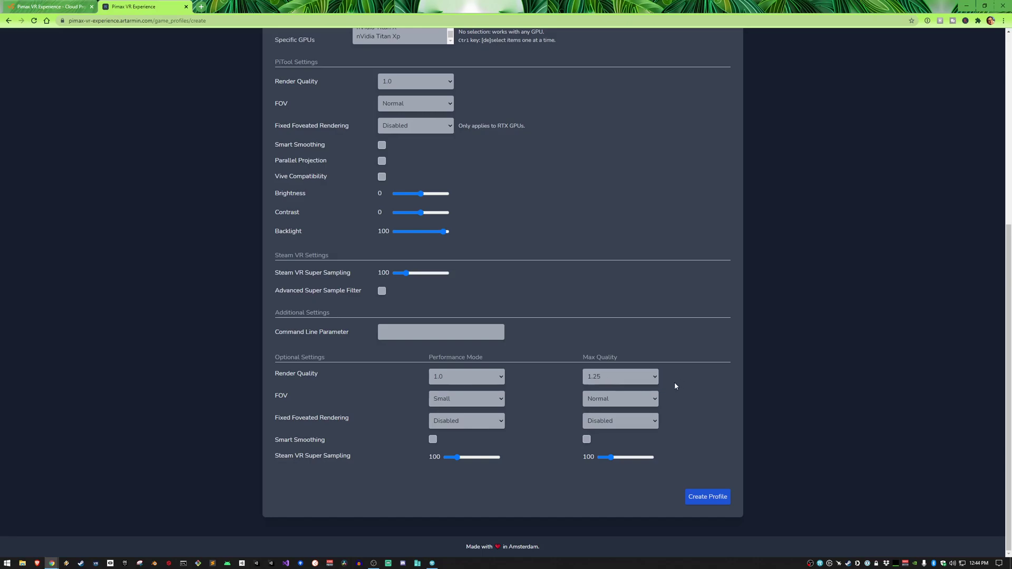
{"action": "left_click", "coordinate": [610, 399]}
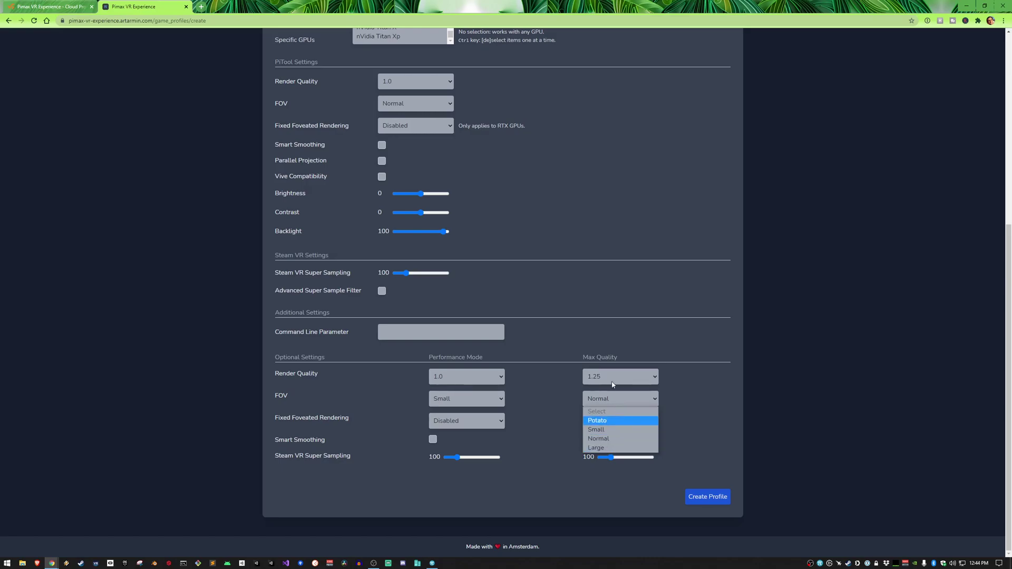
{"action": "left_click", "coordinate": [613, 377]}
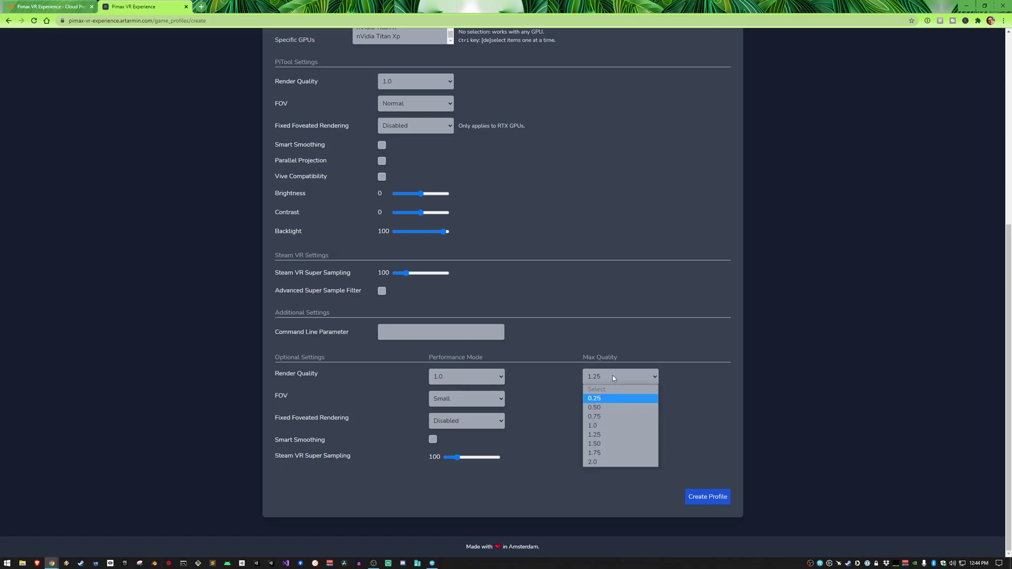
{"action": "left_click", "coordinate": [612, 377]}
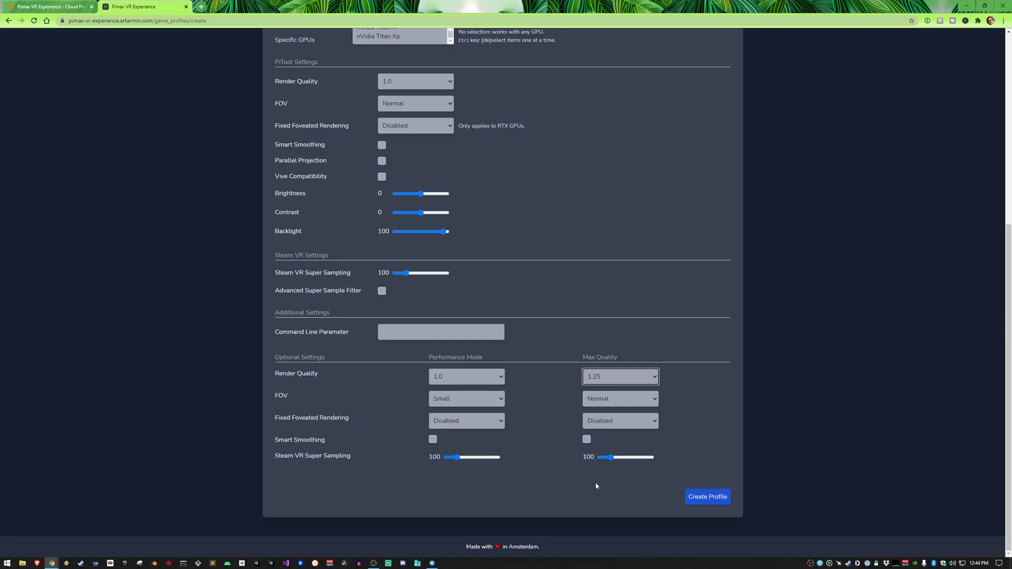
Review the completed form from its title to the optional settings and create the Board Games VR profile.
{"action": "scroll", "coordinate": [693, 407], "scroll_direction": "up", "scroll_amount": 5}
{"action": "scroll", "coordinate": [695, 409], "scroll_direction": "up", "scroll_amount": 1}
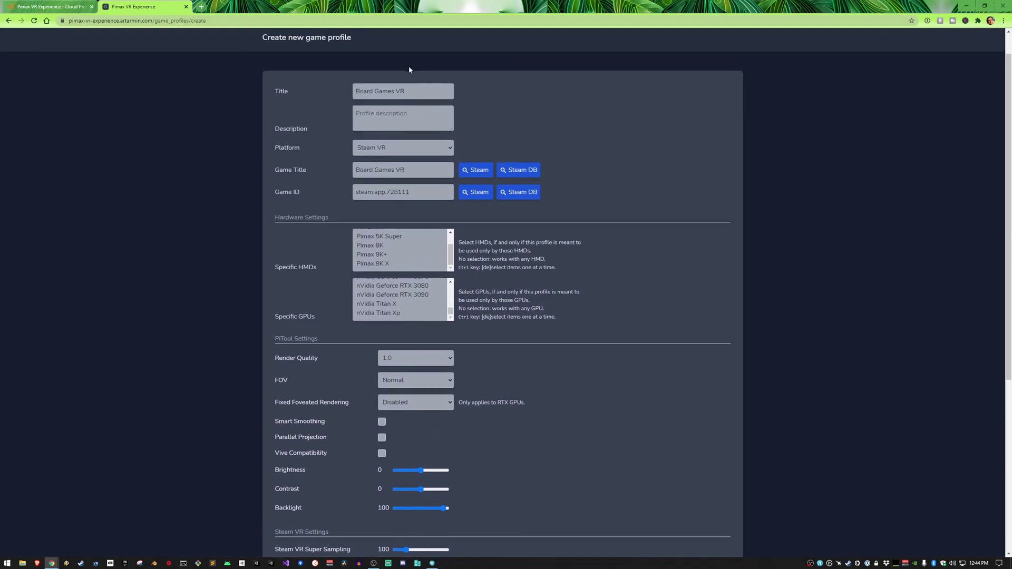
{"action": "scroll", "coordinate": [390, 257], "scroll_direction": "down", "scroll_amount": 6}
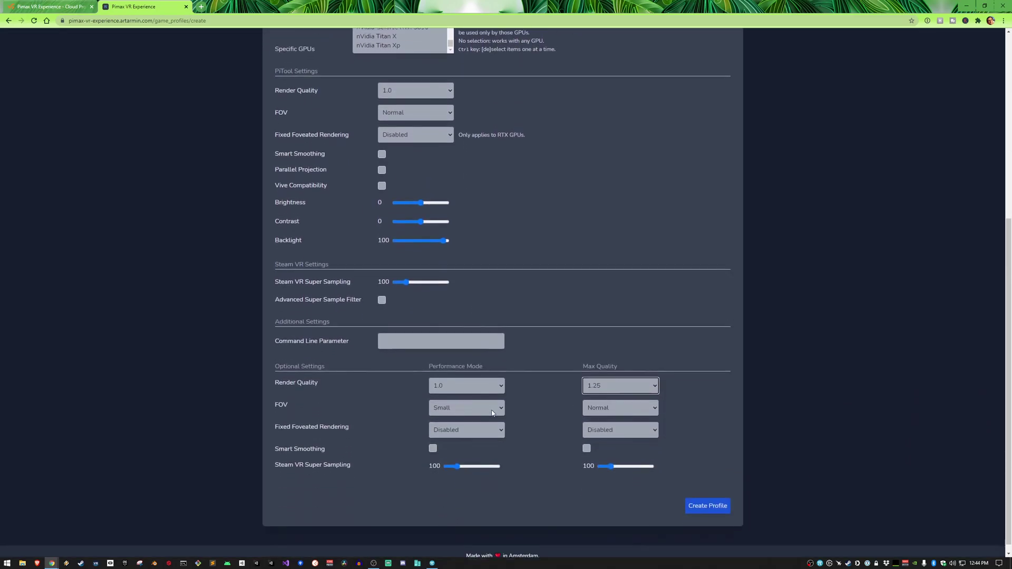
{"action": "left_click", "coordinate": [708, 497]}
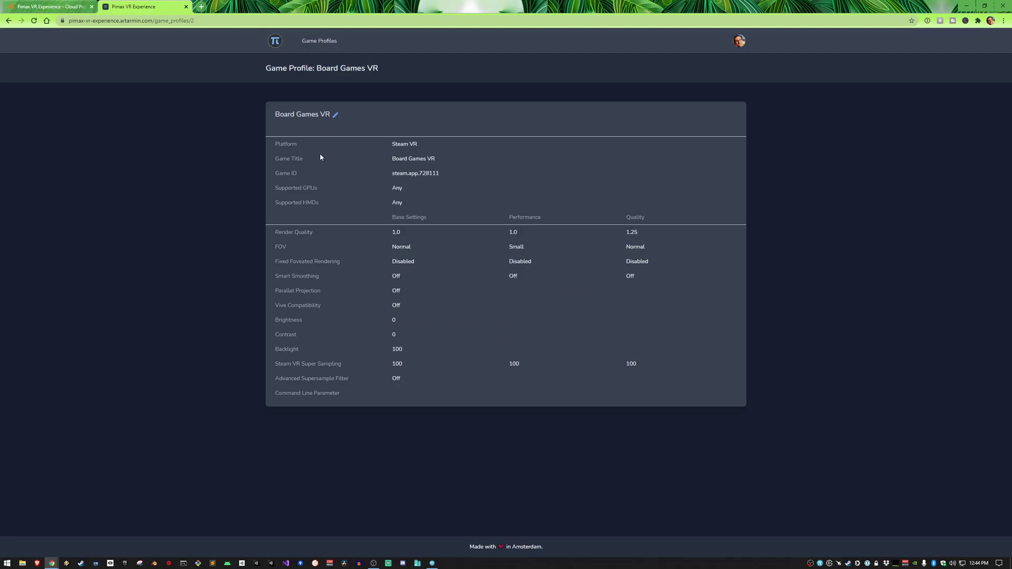
Check the Steam store page linked from the created profile's game ID and return to the profile.
{"action": "left_click_drag", "start_coordinate": [341, 115], "coordinate": [306, 112]}
{"action": "left_click", "coordinate": [430, 173]}
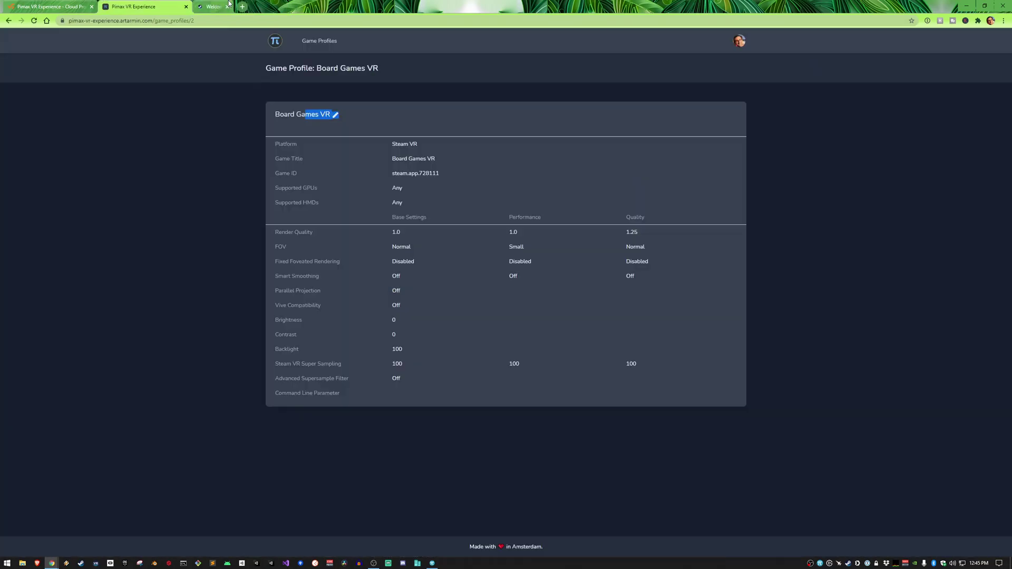
{"action": "left_click", "coordinate": [228, 5]}
{"action": "left_click", "coordinate": [373, 139]}
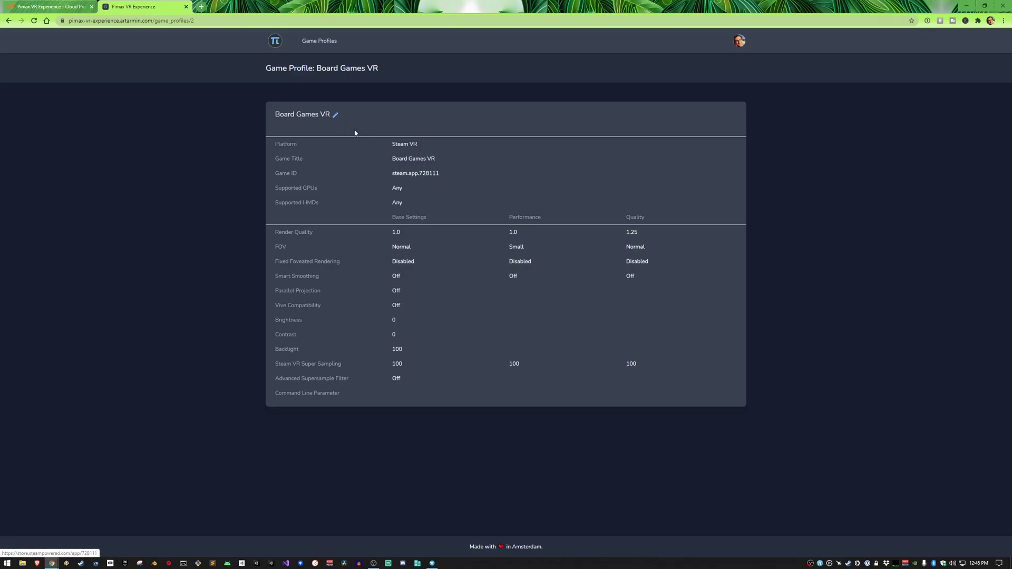
Change the Board Games VR profile's game ID to steam.app.728110 and check that ID on Steam DB.
{"action": "left_click", "coordinate": [336, 115]}
{"action": "left_click_drag", "start_coordinate": [406, 221], "coordinate": [415, 219]}
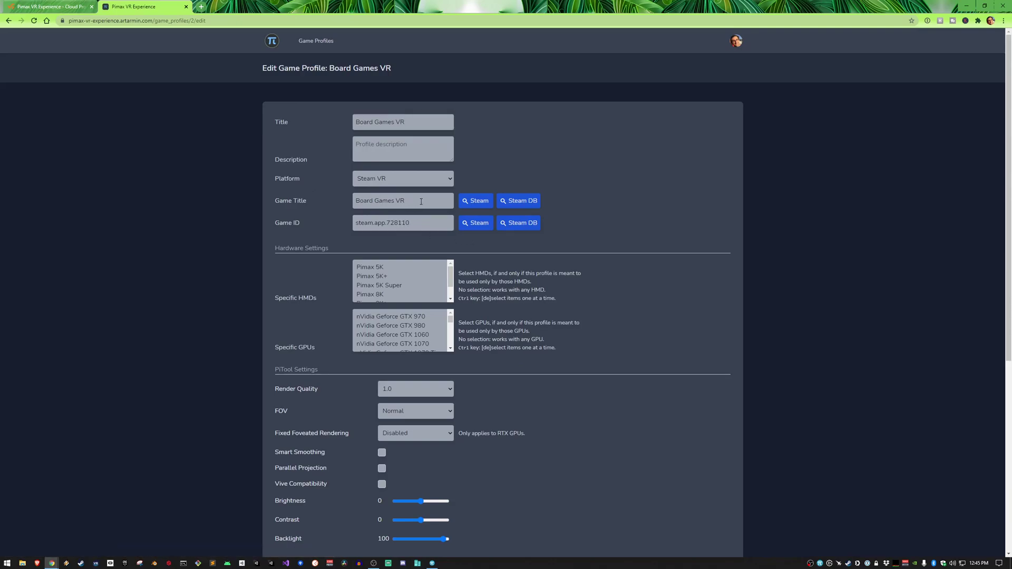
{"action": "left_click", "coordinate": [519, 224]}
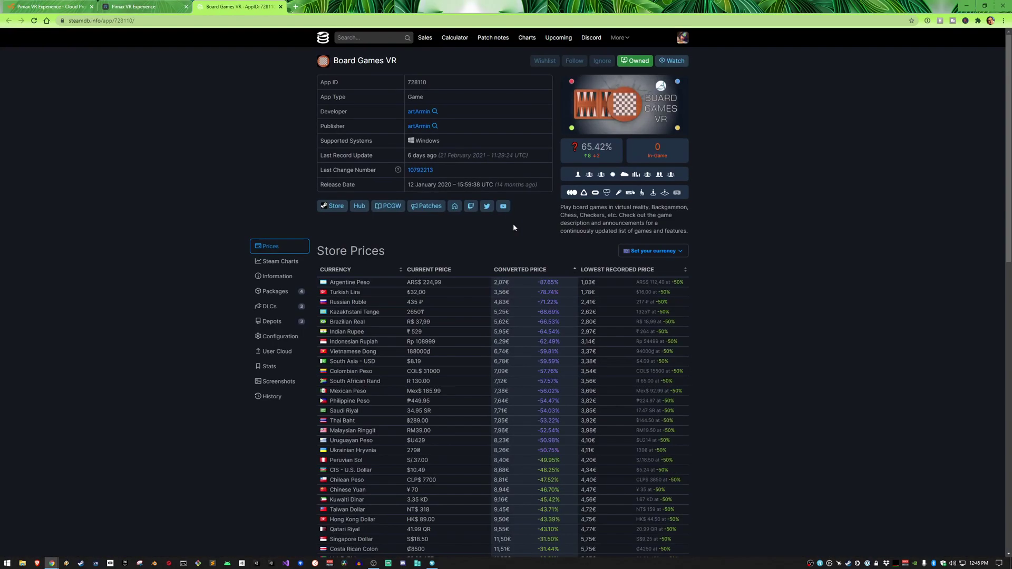
{"action": "key", "text": "ctrl+w"}
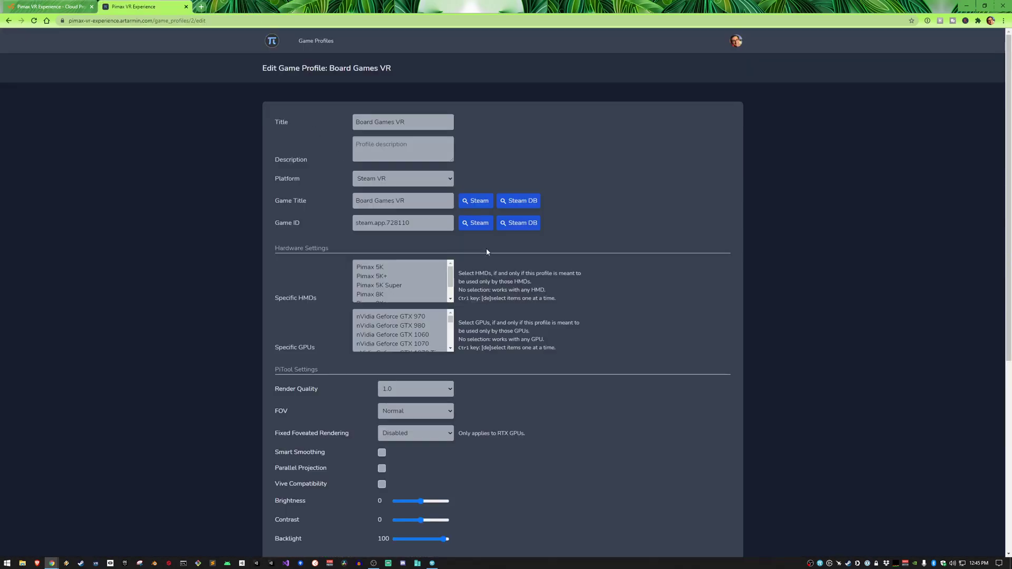
Save the edited profile and check its game ID link on the Steam store.
{"action": "scroll", "coordinate": [598, 245], "scroll_direction": "down", "scroll_amount": 5}
{"action": "left_click", "coordinate": [707, 497]}
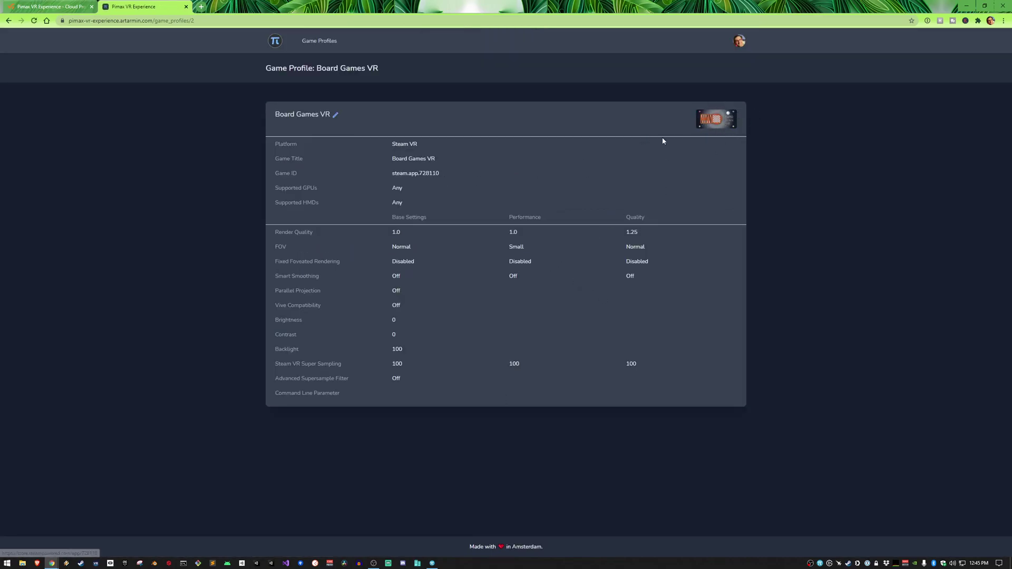
{"action": "left_click", "coordinate": [427, 173]}
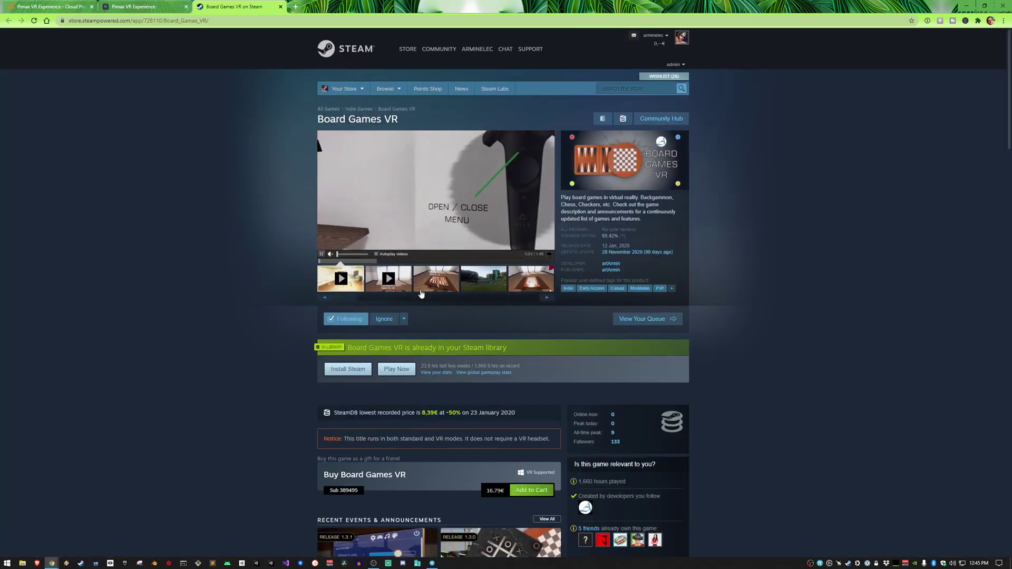
{"action": "key", "text": "ctrl+w"}
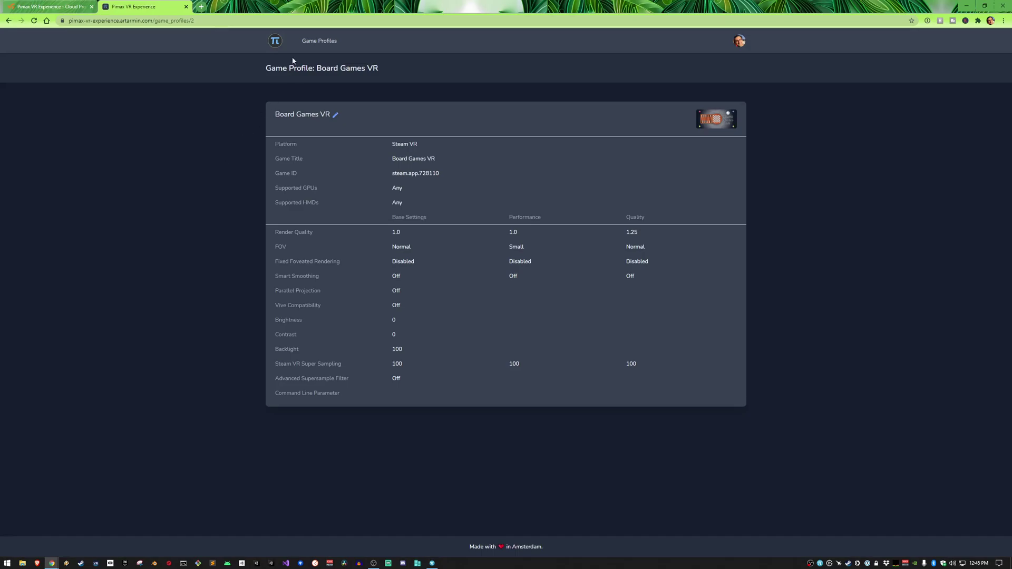
Show the list of game profiles and check the Steam page linked from the Board Games VR thumbnail.
{"action": "left_click", "coordinate": [310, 48]}
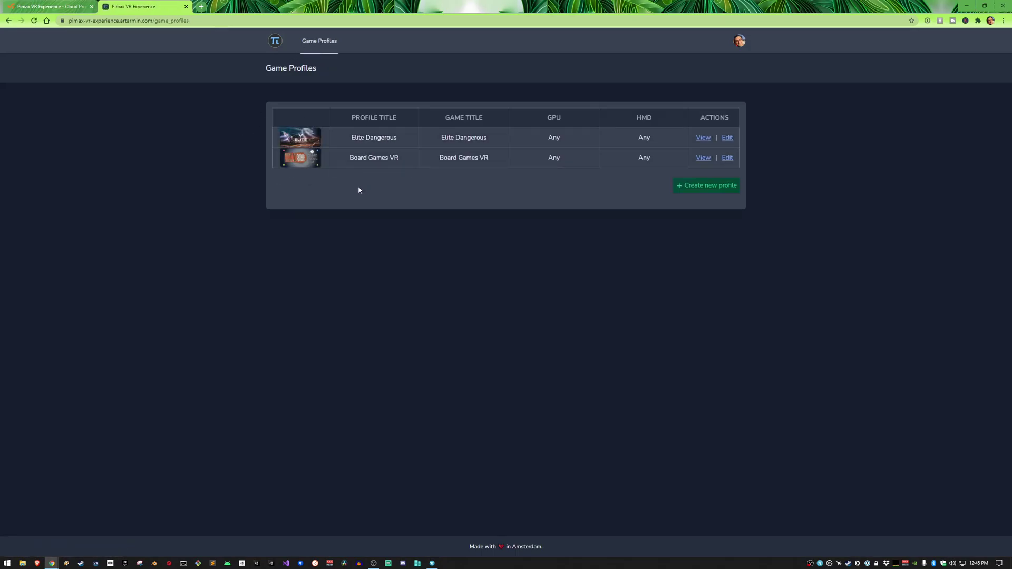
{"action": "left_click", "coordinate": [297, 161]}
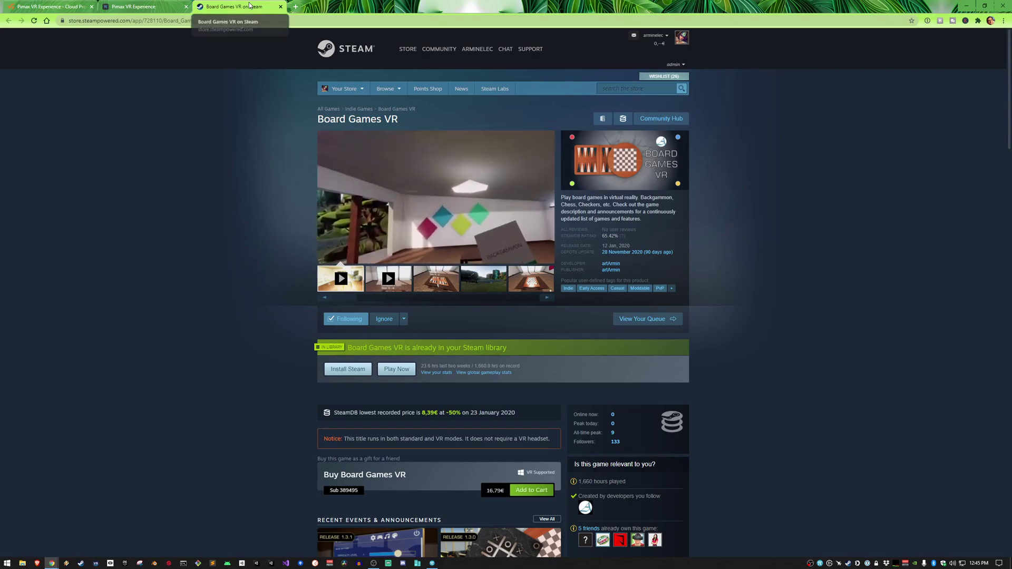
{"action": "key", "text": "ctrl+w"}
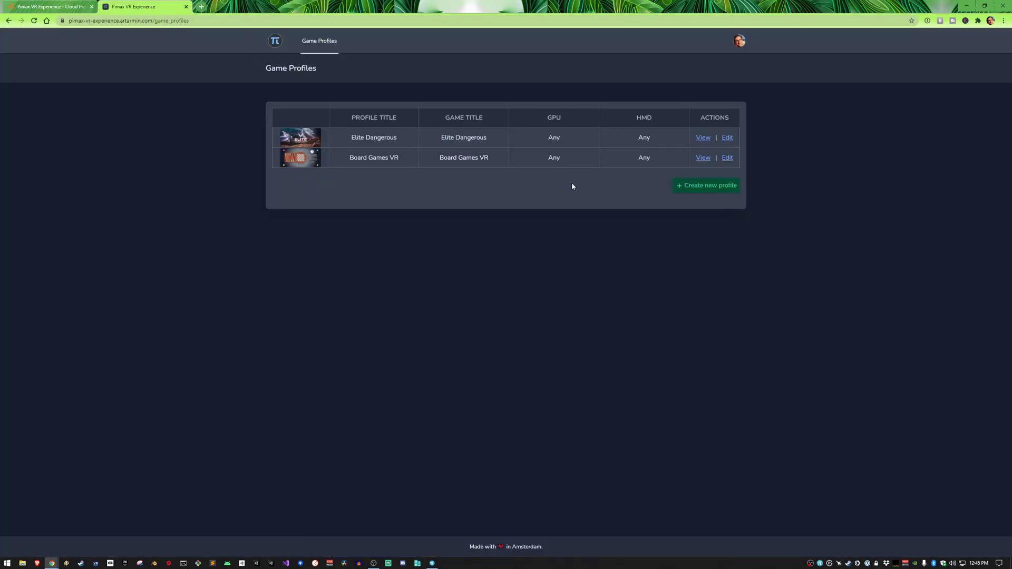
Review the editor criteria, responsibilities and links in the Cloud Profiles forum post, and return to the game profiles list.
{"action": "left_click", "coordinate": [32, 4]}
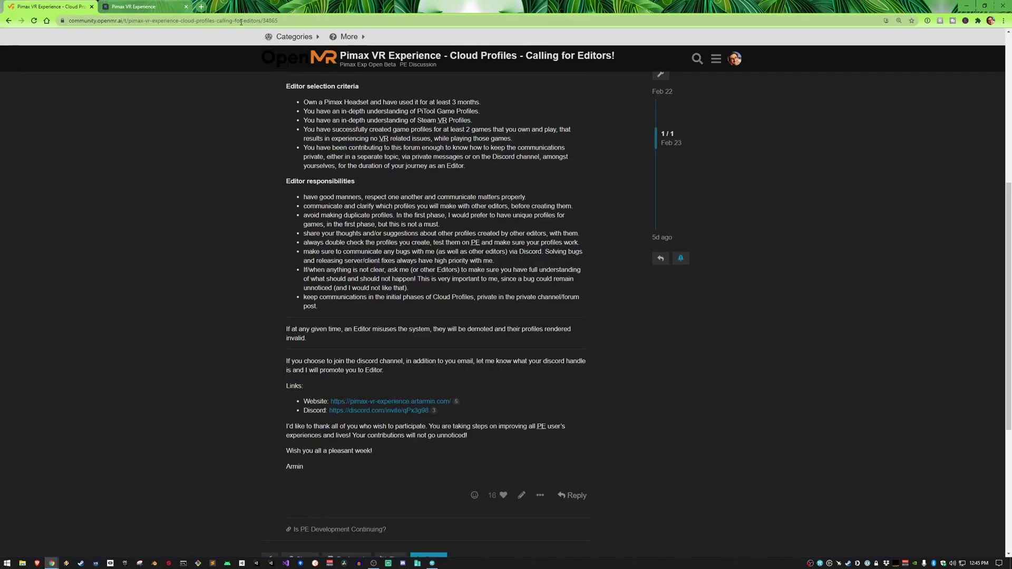
{"action": "scroll", "coordinate": [251, 267], "scroll_direction": "down", "scroll_amount": 4}
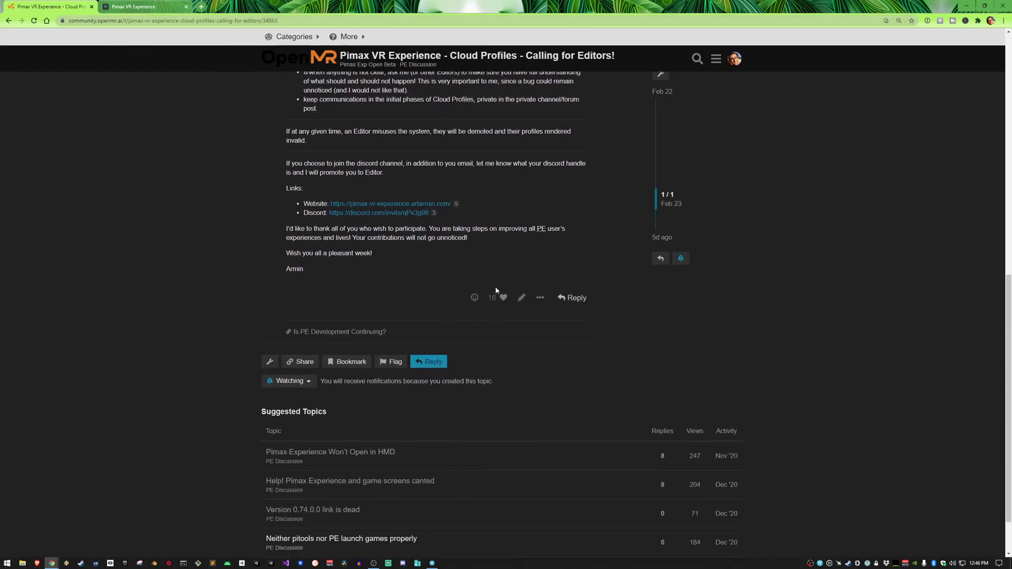
{"action": "left_click", "coordinate": [134, 5]}
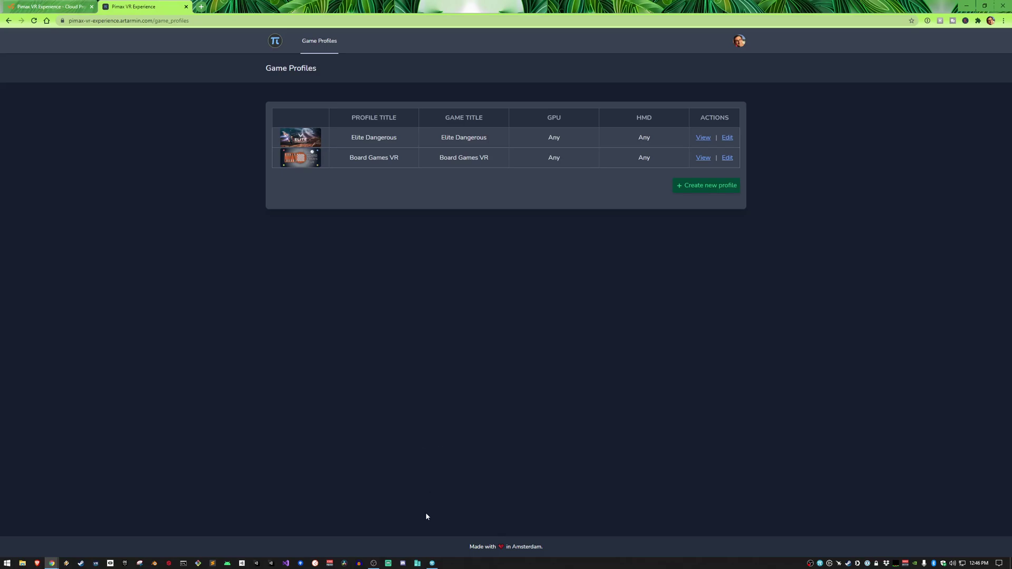
Switch to PiTool, enable Start Pimax VR Home, and open Board Games VR from the SteamVR games in Pimax VR Experience.
{"action": "left_click", "coordinate": [433, 563]}
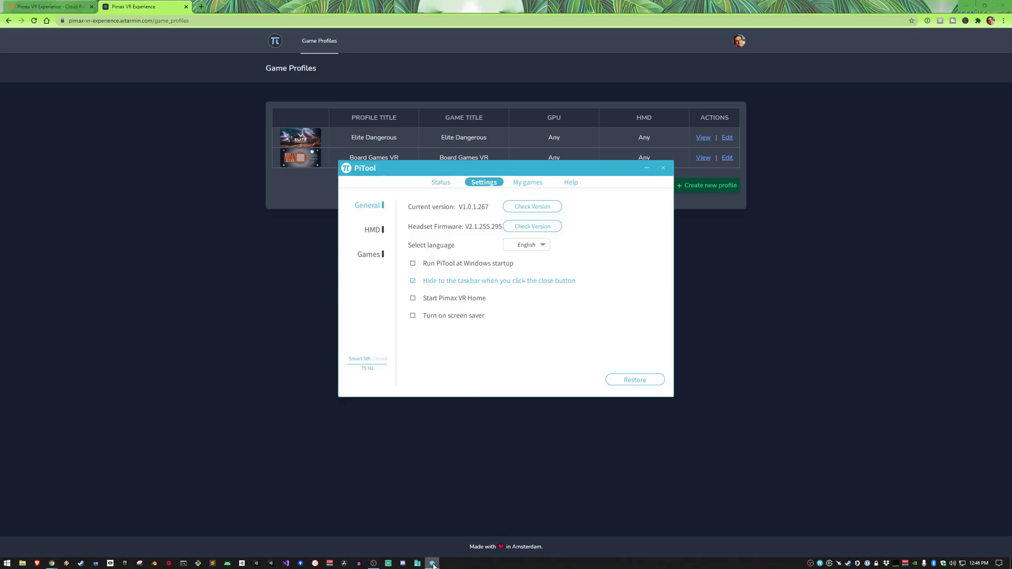
{"action": "left_click", "coordinate": [442, 299]}
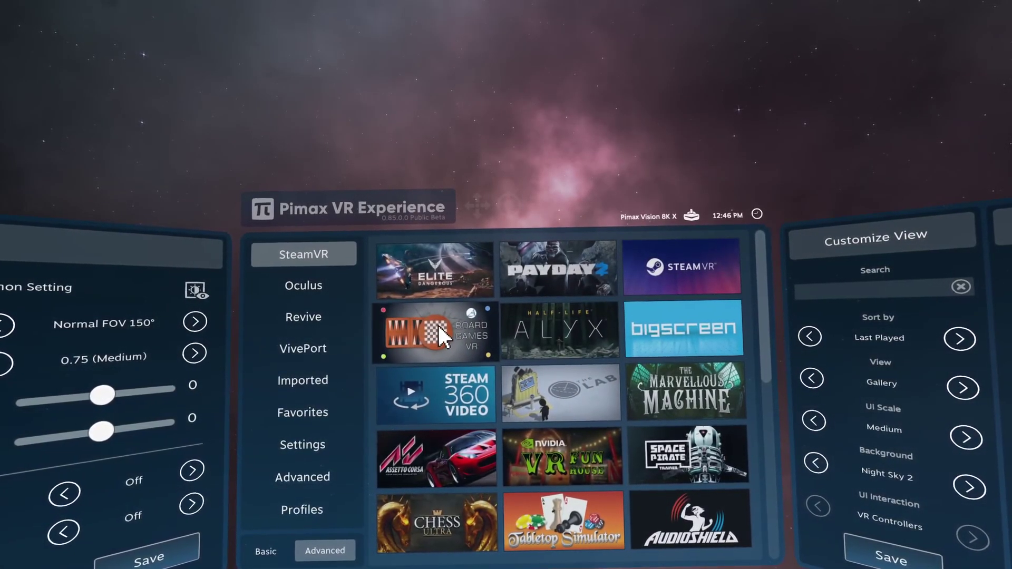
{"action": "left_click", "coordinate": [438, 324]}
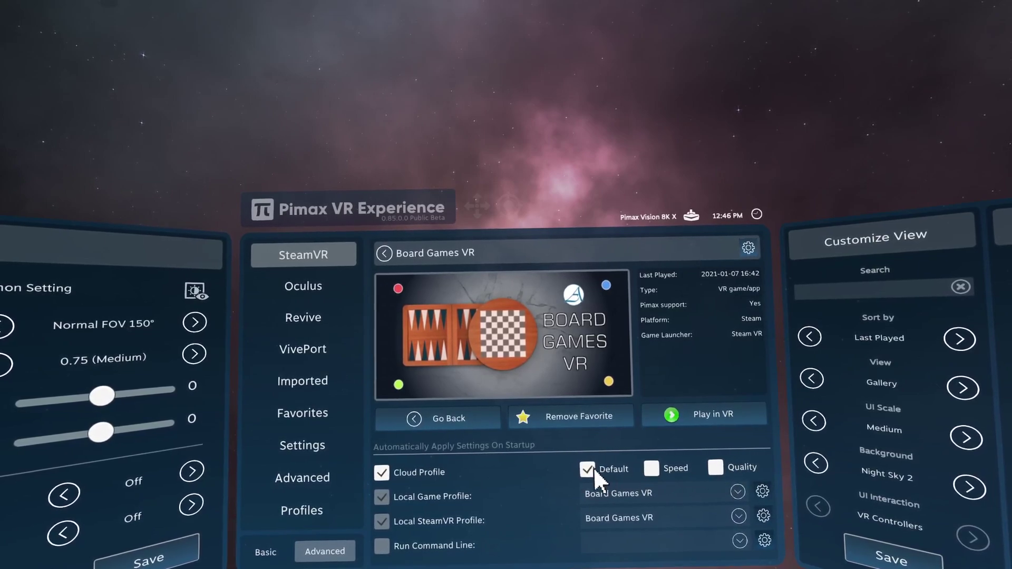
Turn off Cloud Profile for Board Games VR and automatic Cloud Profiles in the offline profile settings, and check Elite Dangerous's startup options.
{"action": "left_click", "coordinate": [383, 472]}
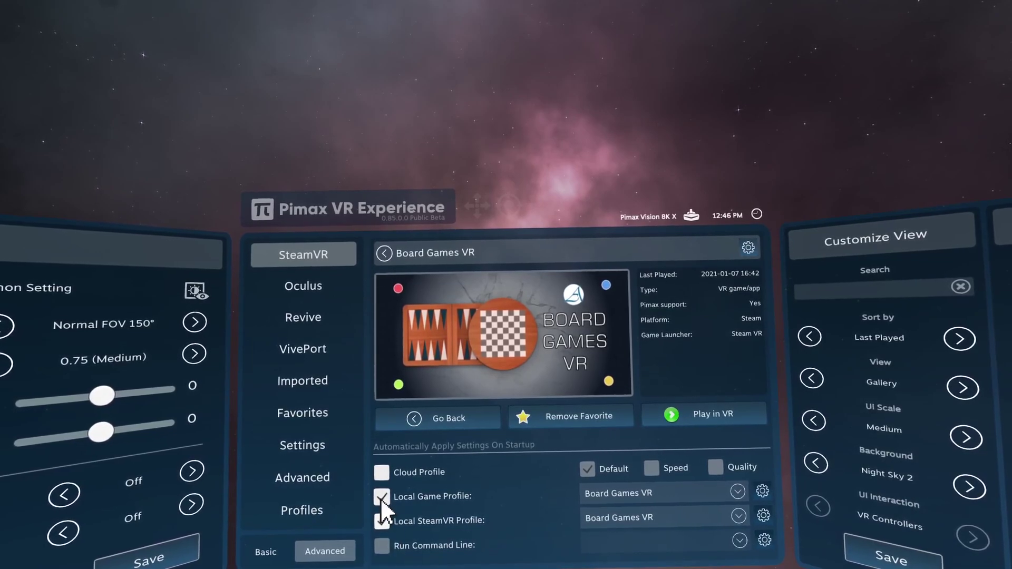
{"action": "left_click", "coordinate": [320, 474]}
{"action": "left_click", "coordinate": [321, 513]}
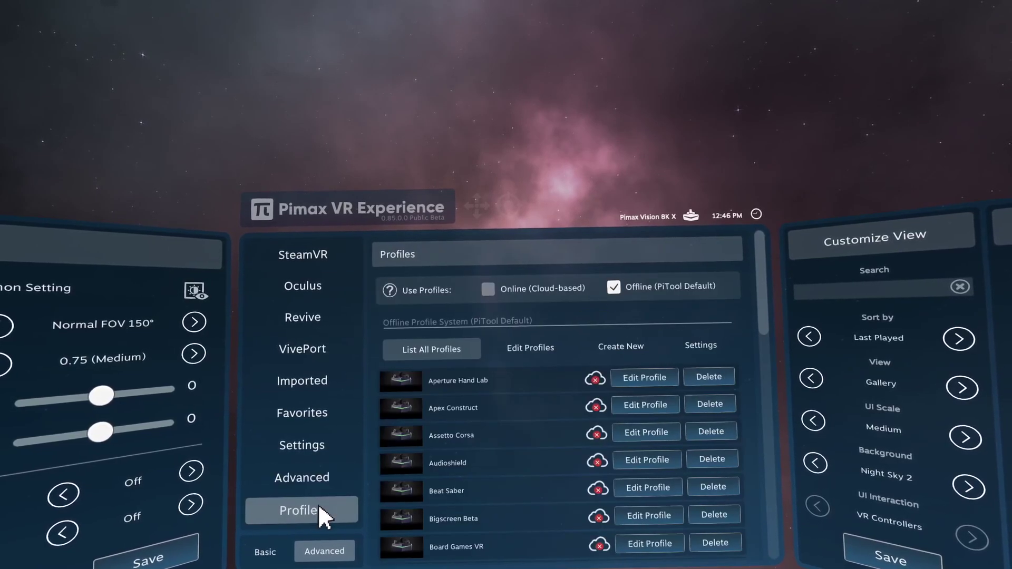
{"action": "left_click", "coordinate": [702, 346]}
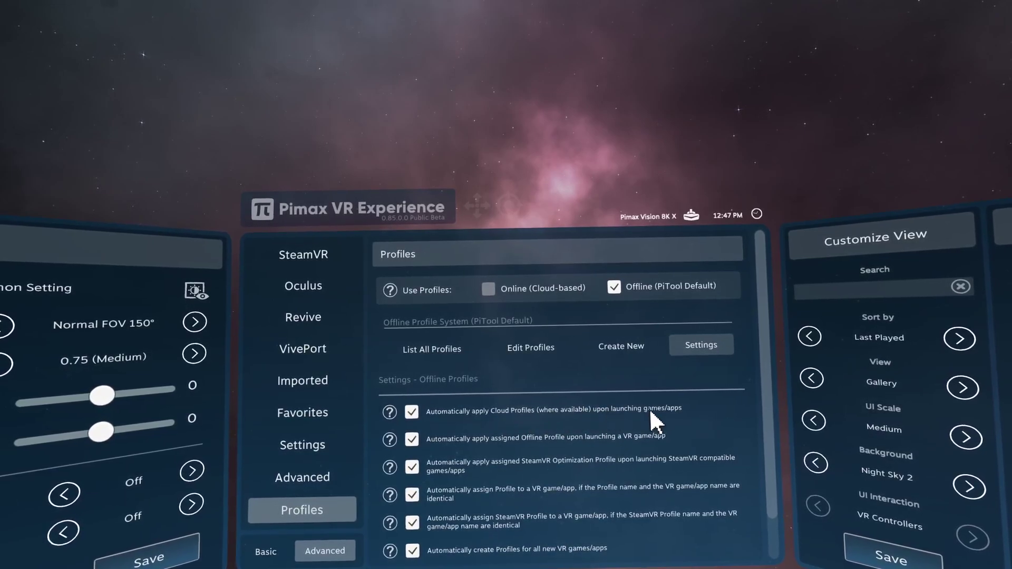
{"action": "left_click", "coordinate": [412, 413]}
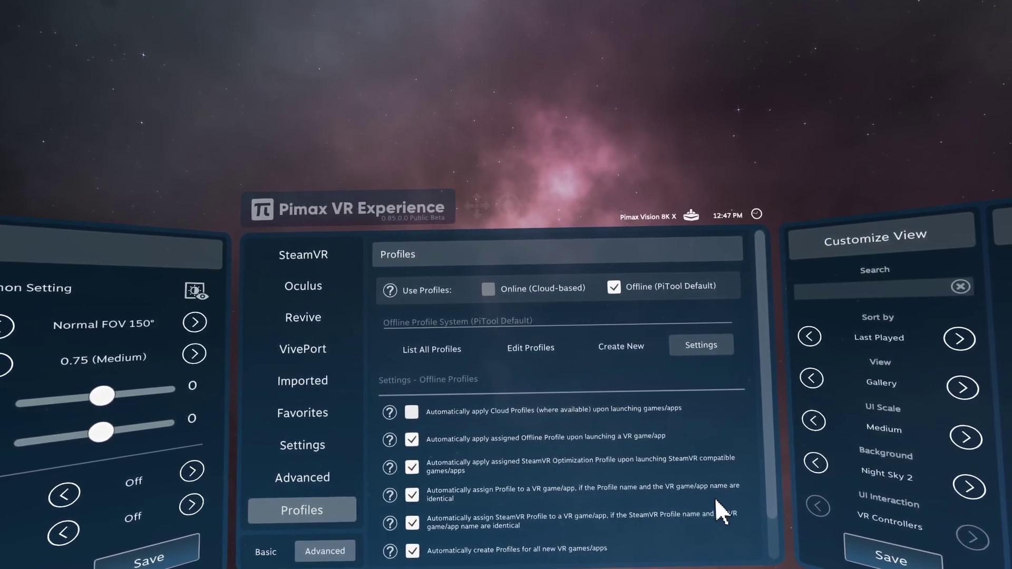
{"action": "scroll", "coordinate": [625, 506], "scroll_direction": "down", "scroll_amount": 2}
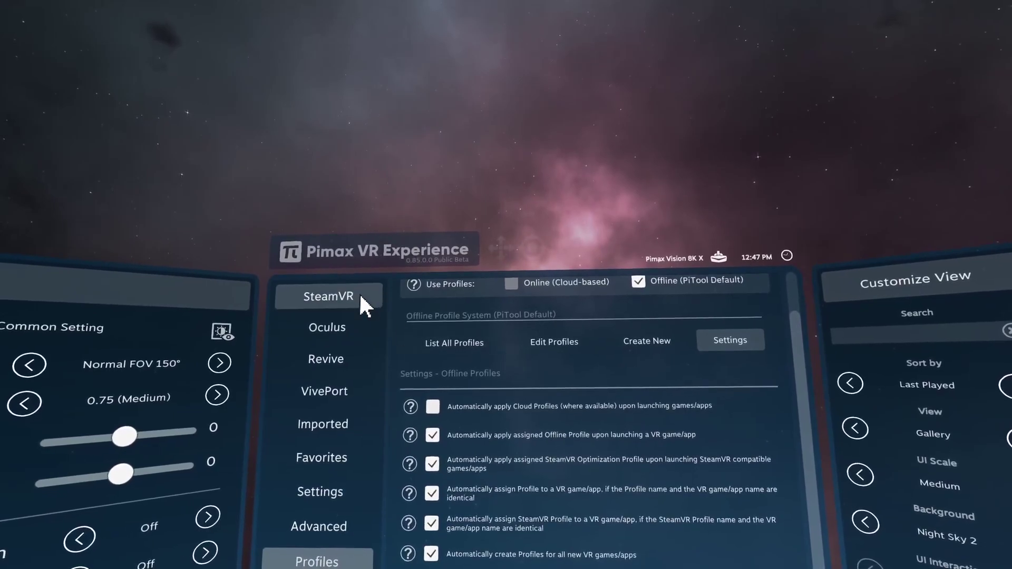
{"action": "left_click", "coordinate": [361, 298]}
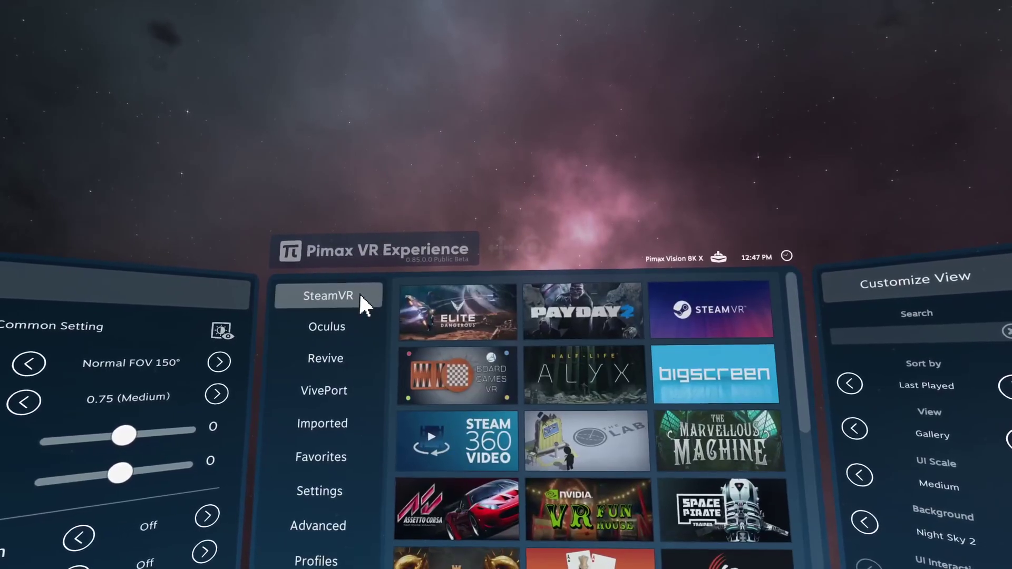
{"action": "left_click", "coordinate": [465, 316]}
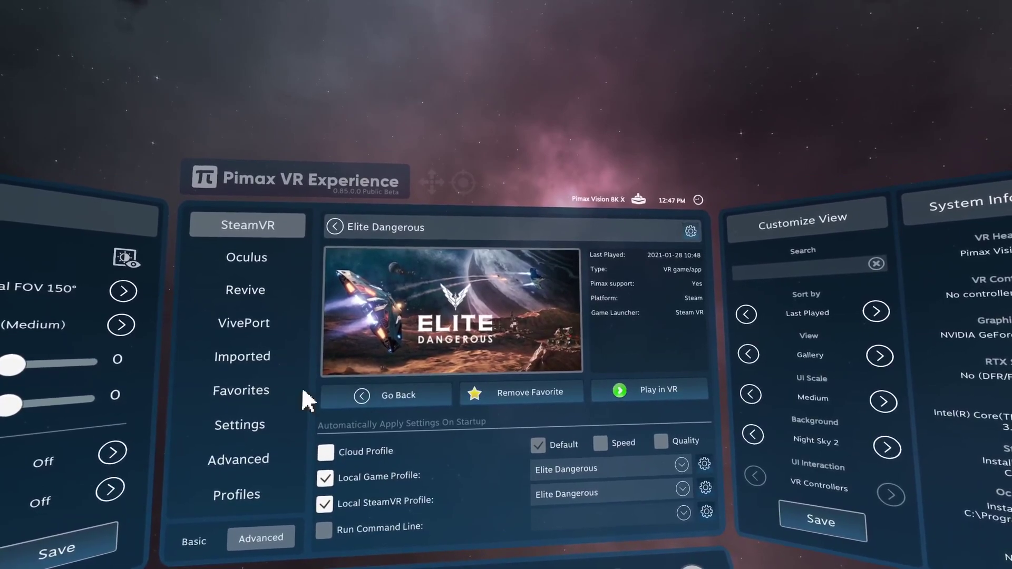
Disable automatically applying the assigned Offline Profile on launch in the profile settings, and check Elite Dangerous's Local Game Profile option.
{"action": "left_click", "coordinate": [270, 499]}
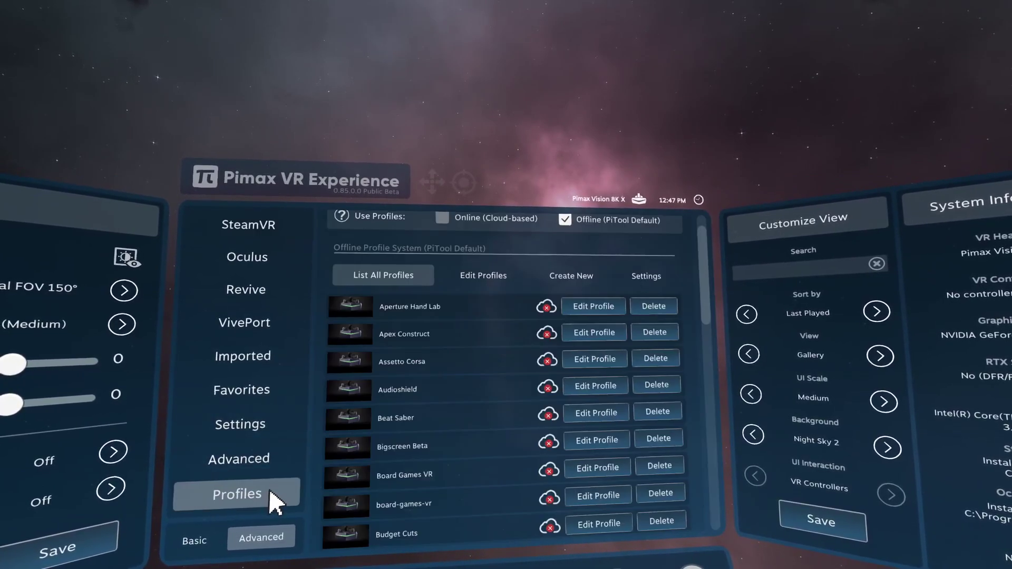
{"action": "left_click", "coordinate": [646, 276]}
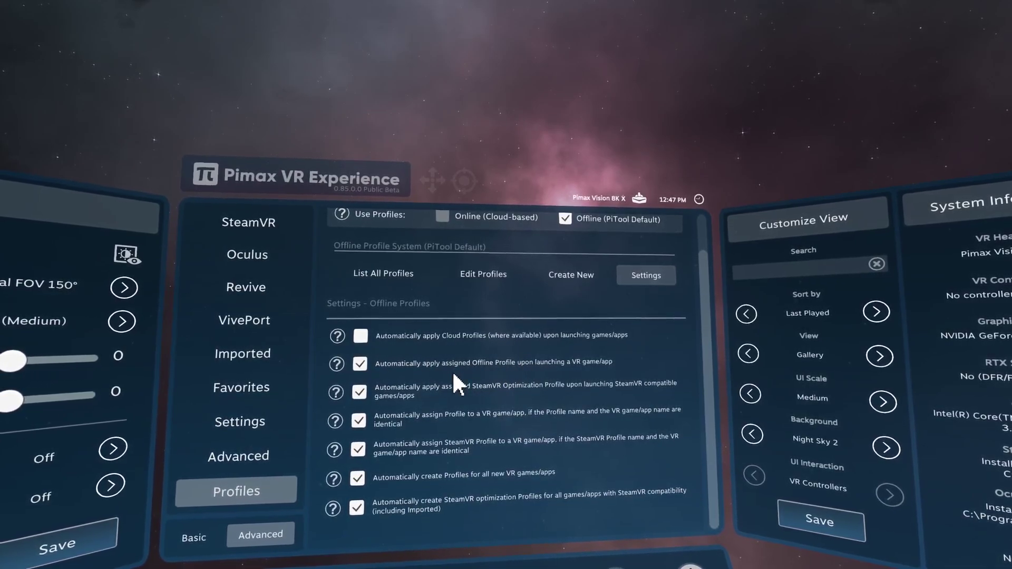
{"action": "left_click", "coordinate": [359, 364]}
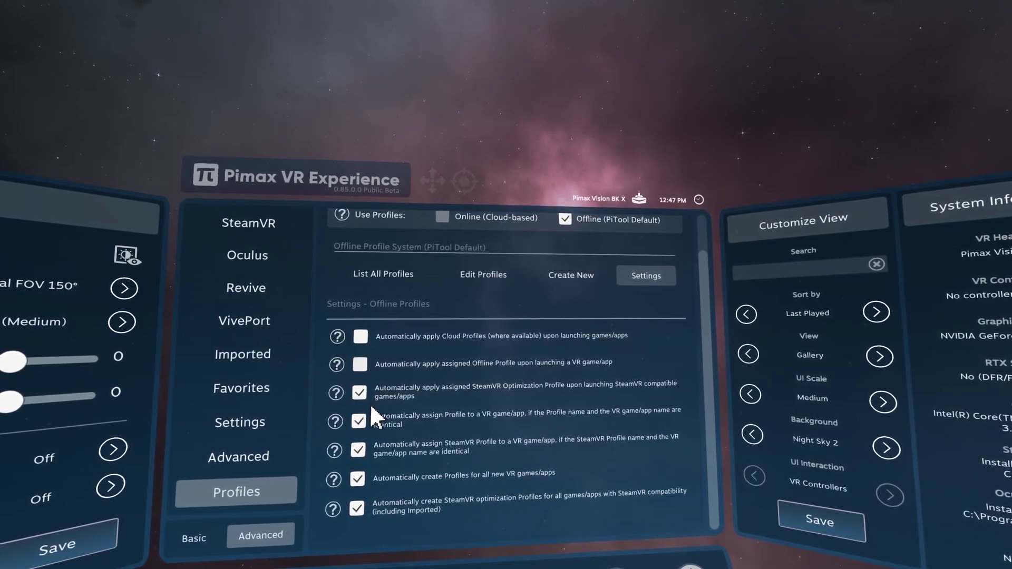
{"action": "left_click", "coordinate": [275, 224]}
{"action": "left_click", "coordinate": [394, 262]}
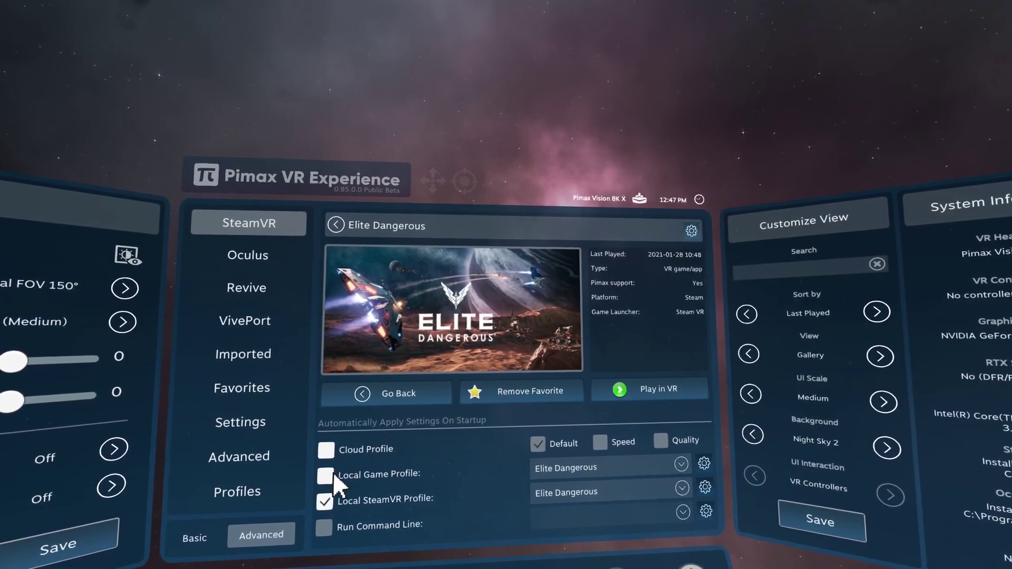
Re-enable automatically applying Cloud Profiles and assigned Offline Profiles on launch, and check Elite Dangerous's startup options.
{"action": "left_click", "coordinate": [261, 501]}
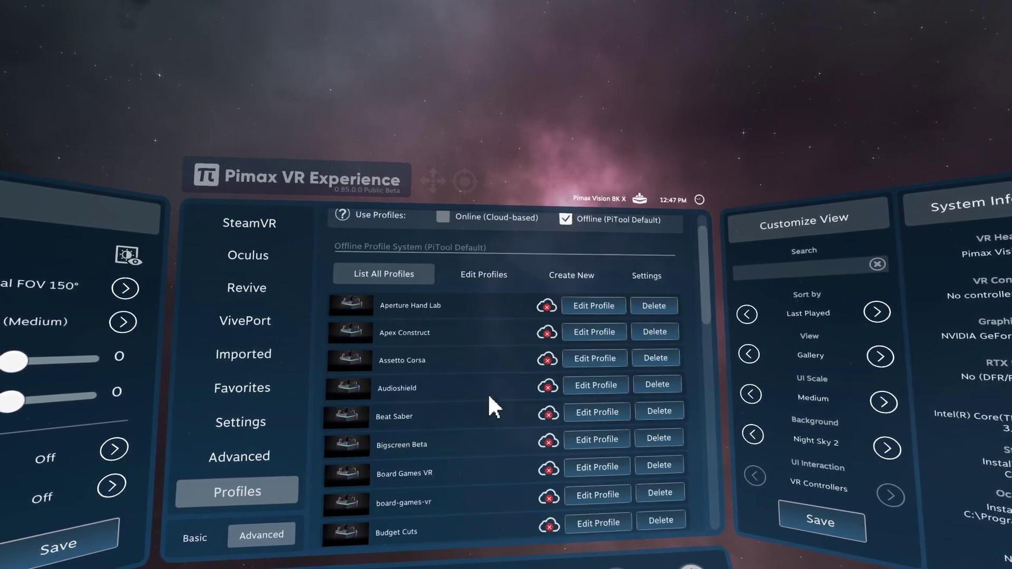
{"action": "left_click", "coordinate": [638, 277]}
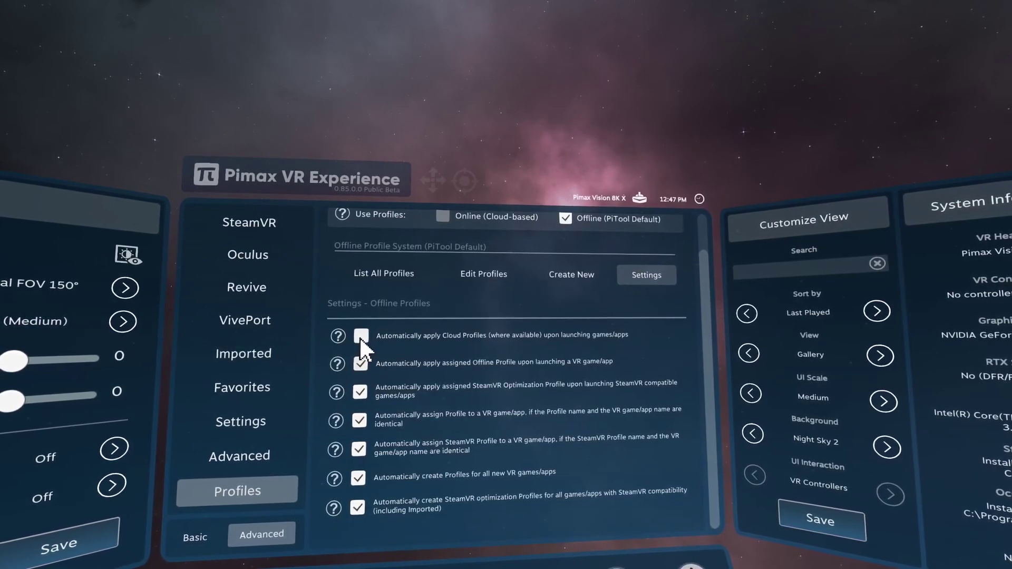
{"action": "left_click", "coordinate": [275, 226]}
{"action": "left_click", "coordinate": [330, 255]}
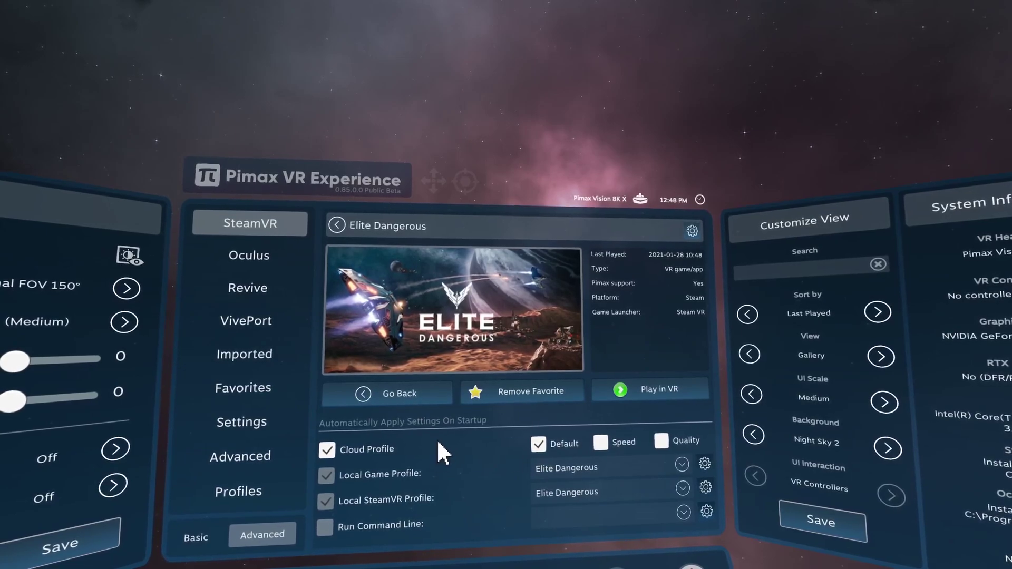
Switch to the website in Chrome, review the Elite Dangerous profile's command line and optional settings, and return to the game profiles list.
{"action": "key", "text": "alt+Tab"}
{"action": "key", "text": "alt+Tab"}
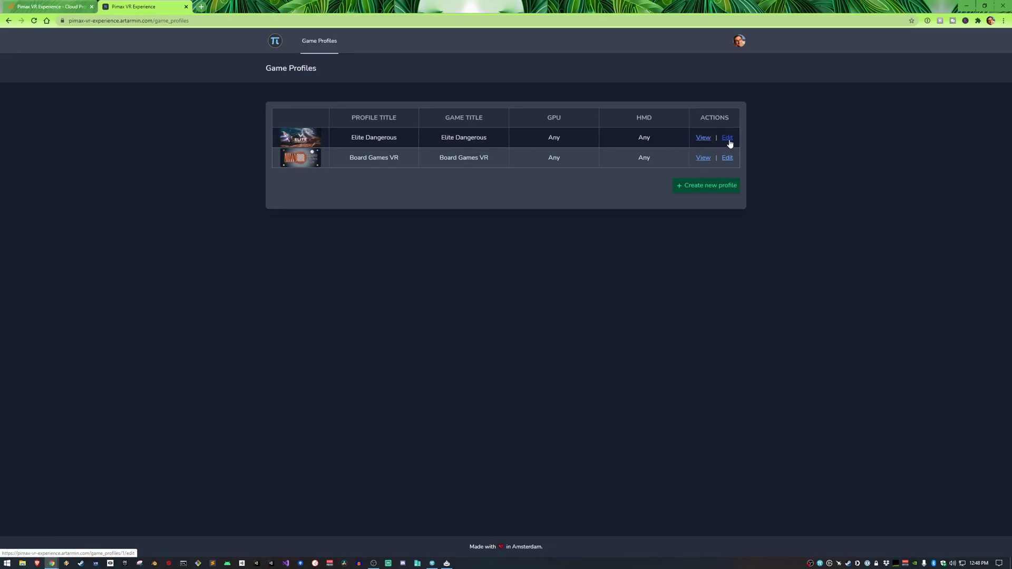
{"action": "left_click", "coordinate": [728, 138]}
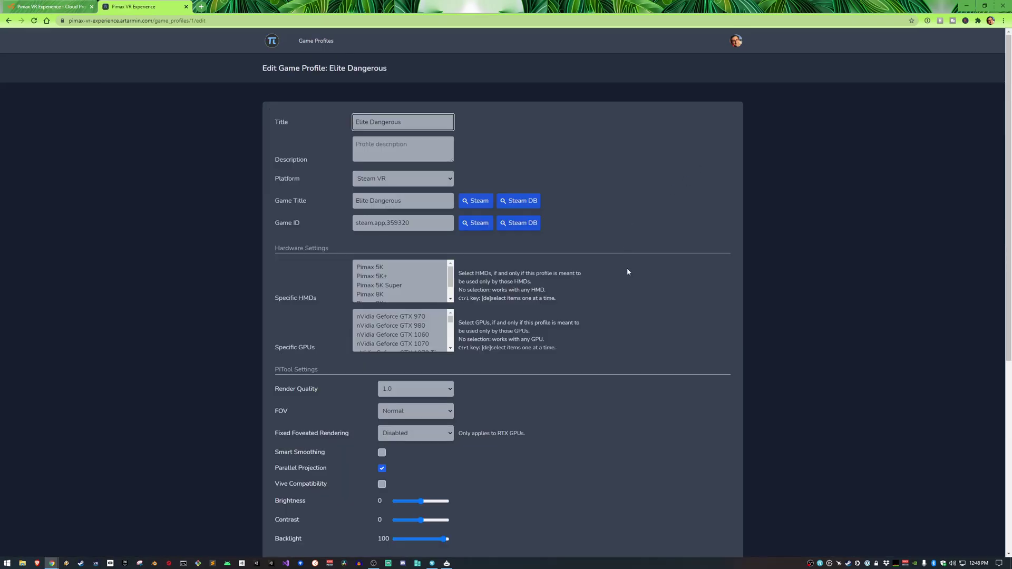
{"action": "scroll", "coordinate": [628, 267], "scroll_direction": "down", "scroll_amount": 5}
{"action": "left_click", "coordinate": [384, 338]}
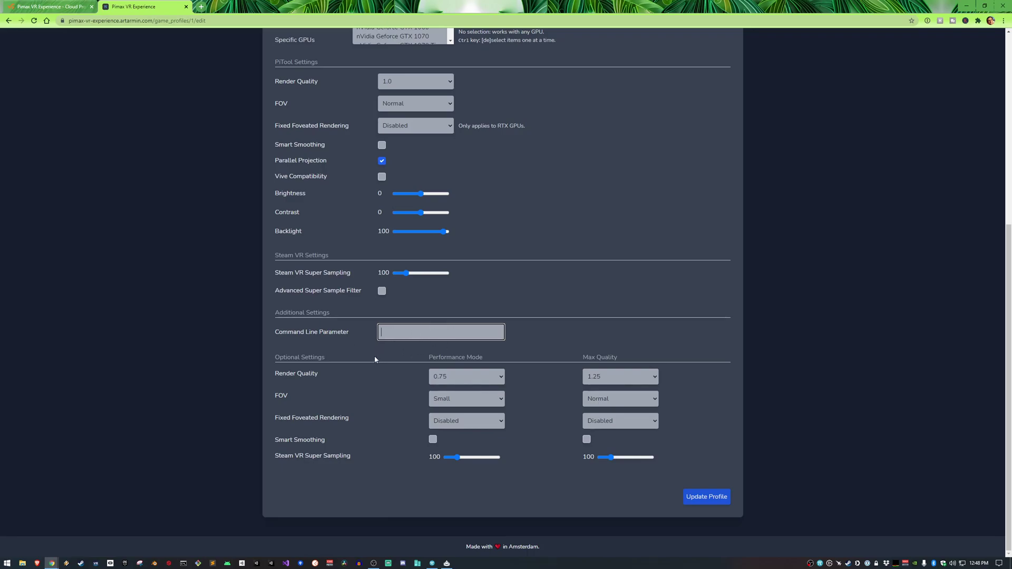
{"action": "scroll", "coordinate": [358, 364], "scroll_direction": "up", "scroll_amount": 2}
{"action": "scroll", "coordinate": [364, 370], "scroll_direction": "down", "scroll_amount": 2}
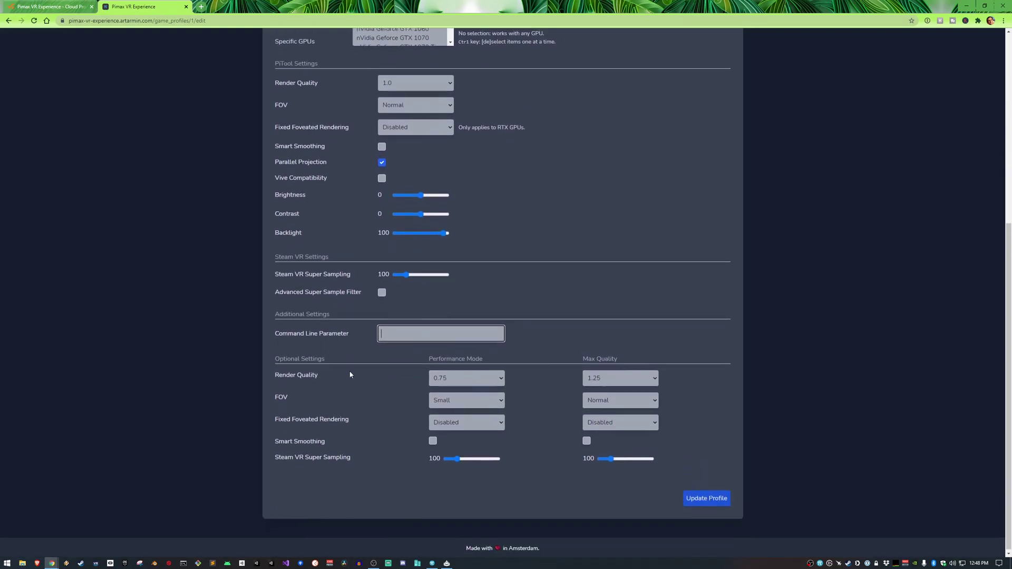
{"action": "left_click", "coordinate": [9, 21]}
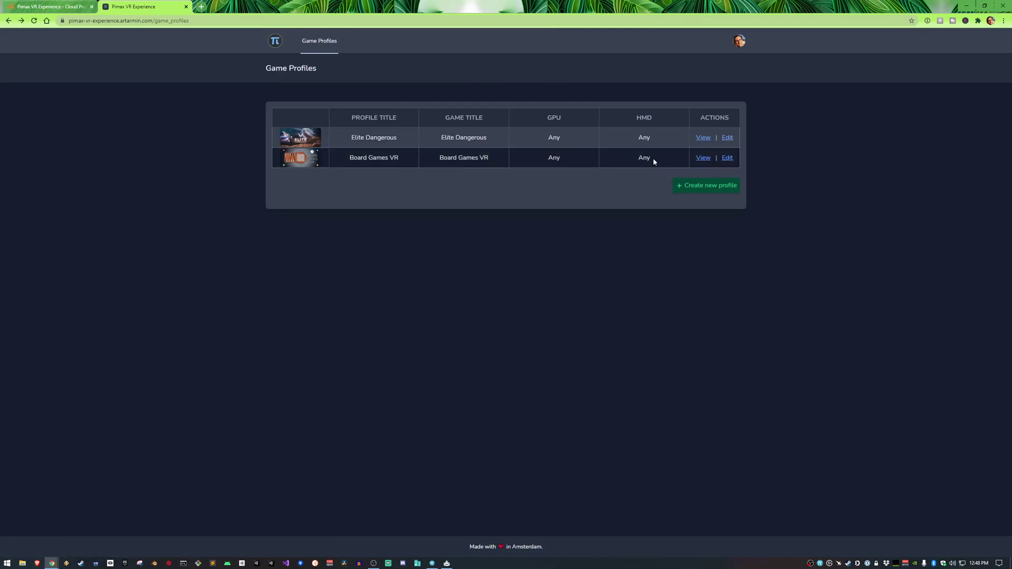
Restrict the Board Games VR profile to the Pimax 8K X headset and nVidia Geforce GTX 1080 Ti GPU, and update it.
{"action": "left_click", "coordinate": [728, 159]}
{"action": "scroll", "coordinate": [395, 285], "scroll_direction": "down", "scroll_amount": 2}
{"action": "left_click", "coordinate": [394, 294]}
{"action": "scroll", "coordinate": [427, 331], "scroll_direction": "down", "scroll_amount": 1}
{"action": "scroll", "coordinate": [426, 331], "scroll_direction": "down", "scroll_amount": 1}
{"action": "left_click", "coordinate": [426, 331]}
{"action": "scroll", "coordinate": [502, 353], "scroll_direction": "down", "scroll_amount": 5}
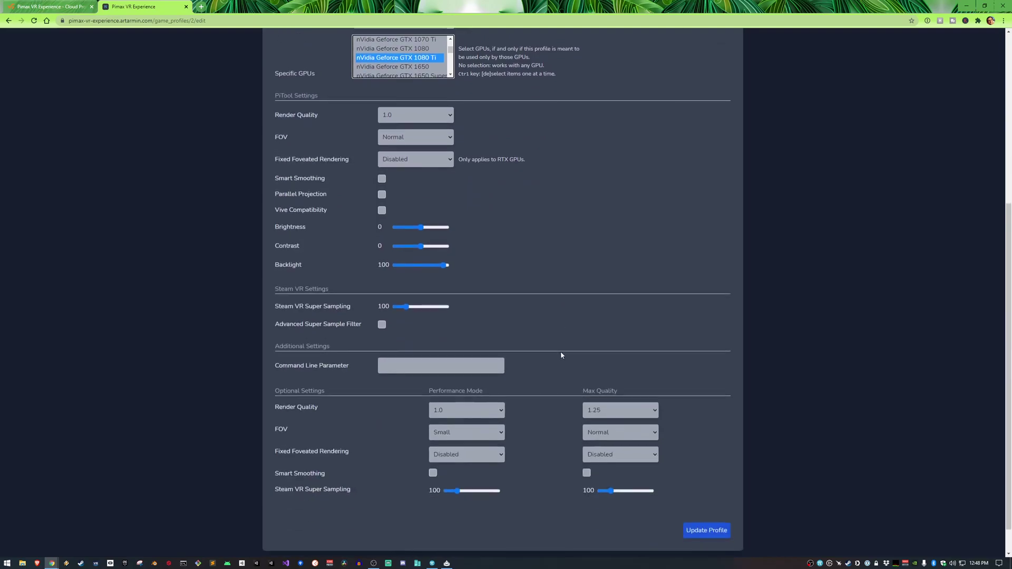
{"action": "left_click", "coordinate": [706, 530]}
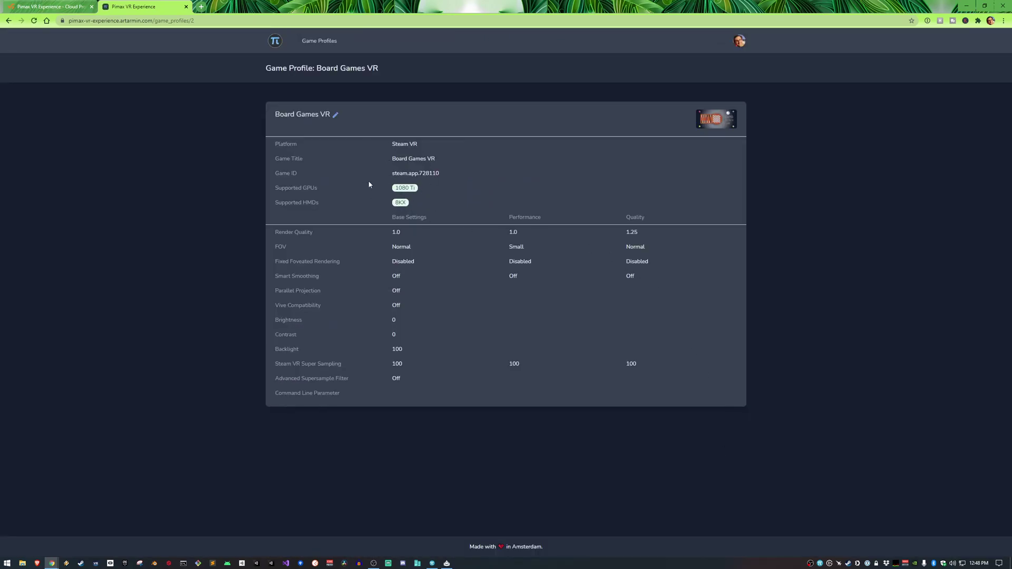
Check the saved profile's supported GPUs and HMDs, and restart Pimax VR Experience through PiTool.
{"action": "left_click_drag", "start_coordinate": [287, 188], "coordinate": [327, 205]}
{"action": "left_click", "coordinate": [433, 565]}
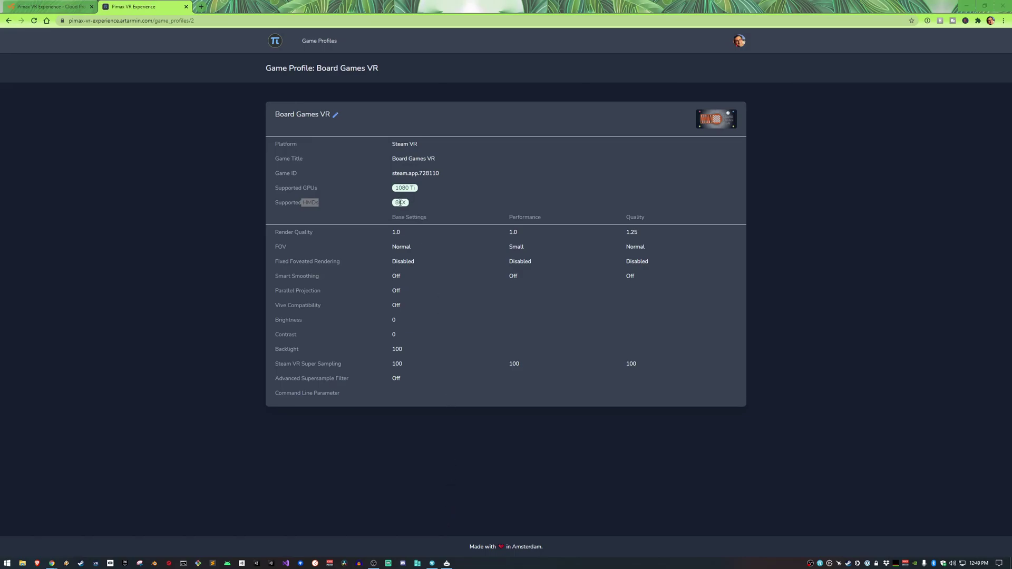
{"action": "key", "text": "alt+Tab"}
{"action": "key", "text": "Escape"}
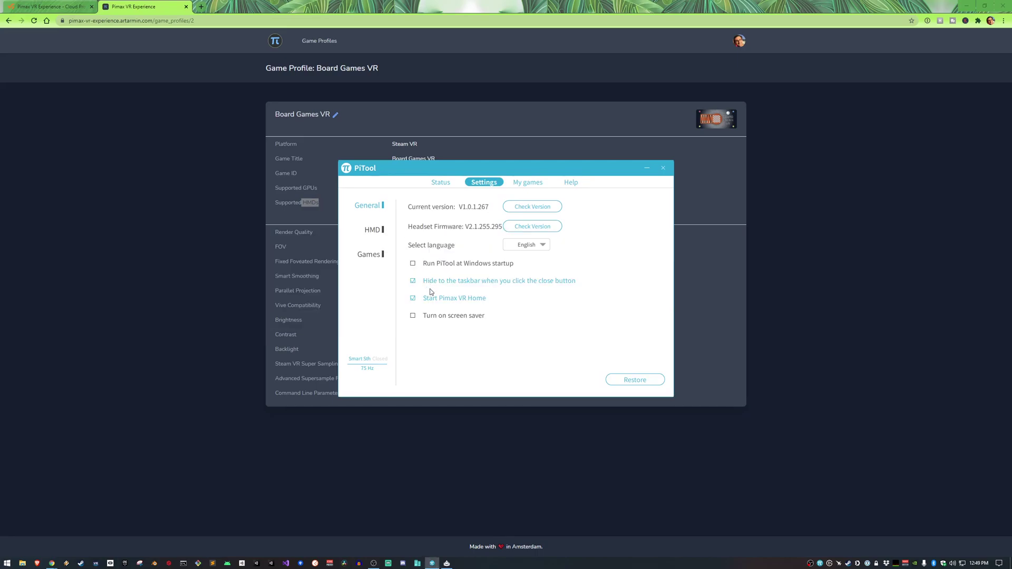
{"action": "key", "text": "alt+F4"}
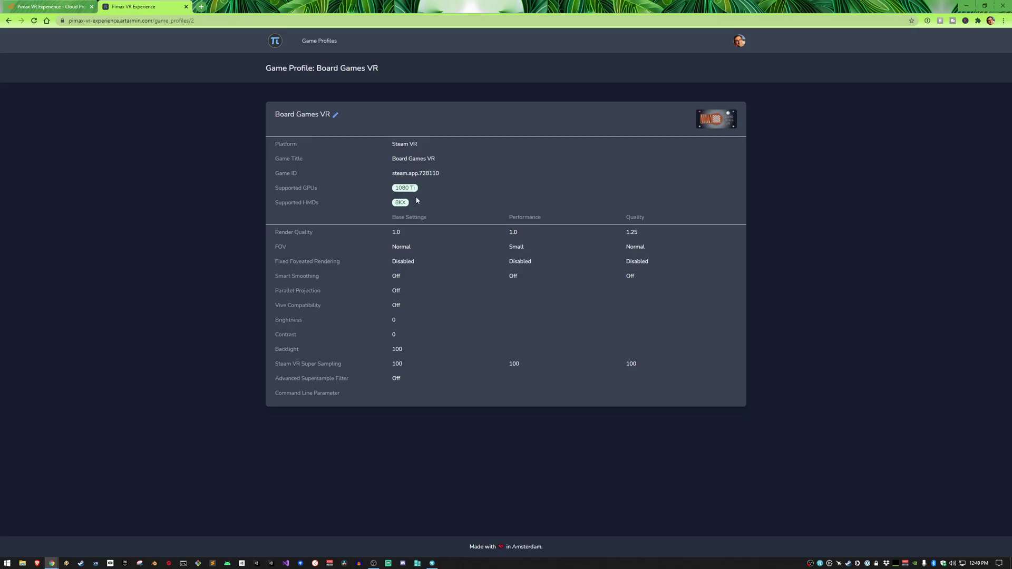
{"action": "left_click", "coordinate": [432, 563]}
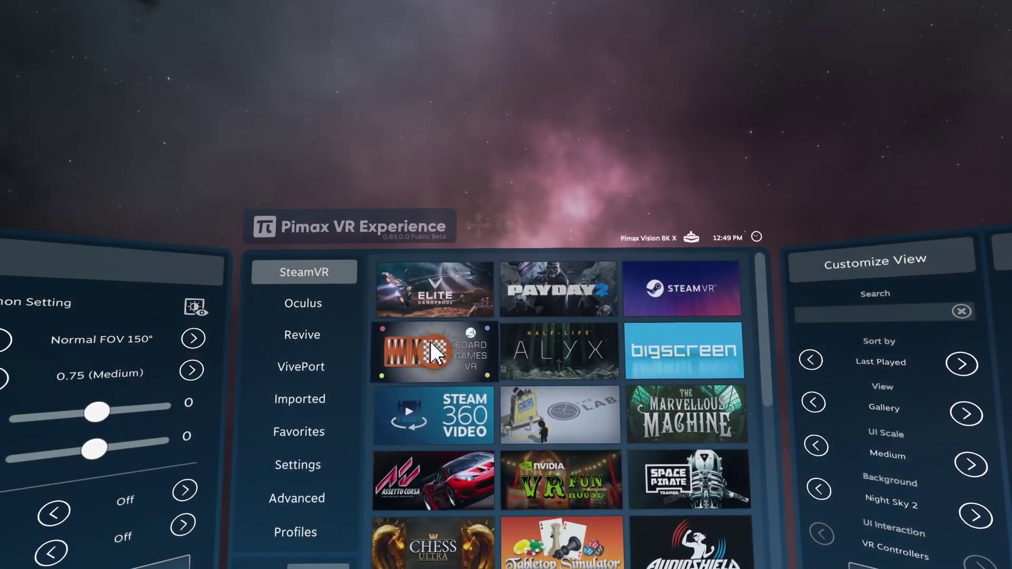
Open Board Games VR from the SteamVR games in Pimax VR Experience to check its Cloud Profile options.
{"action": "key", "text": "alt+Tab"}
{"action": "key", "text": "alt+Tab"}
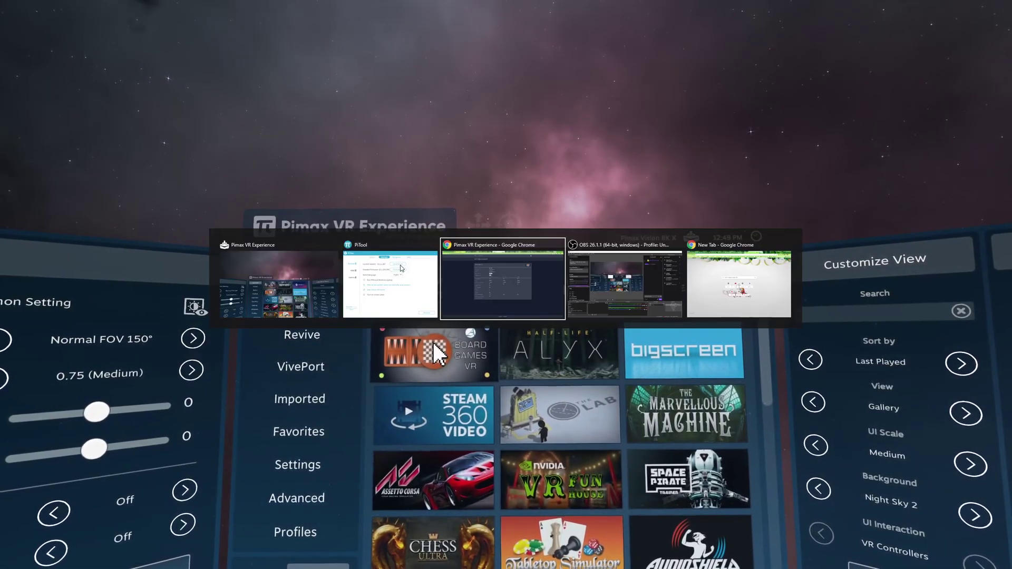
{"action": "key", "text": "alt+Tab"}
{"action": "left_click", "coordinate": [439, 371]}
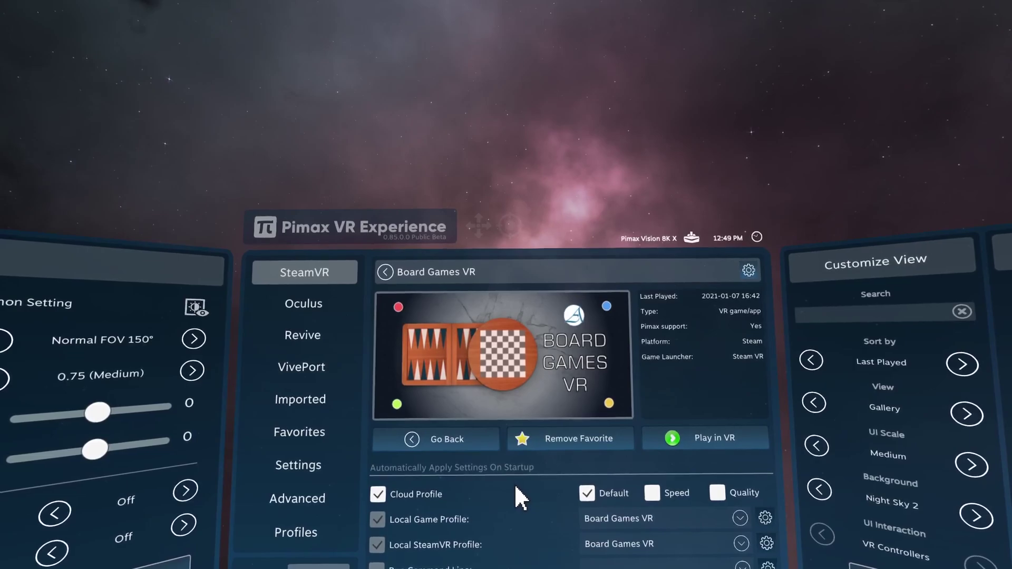
Return to the website, change the Board Games VR profile's specific GPU to nVidia Geforce GTX 1080, and update it.
{"action": "key", "text": "alt+Tab"}
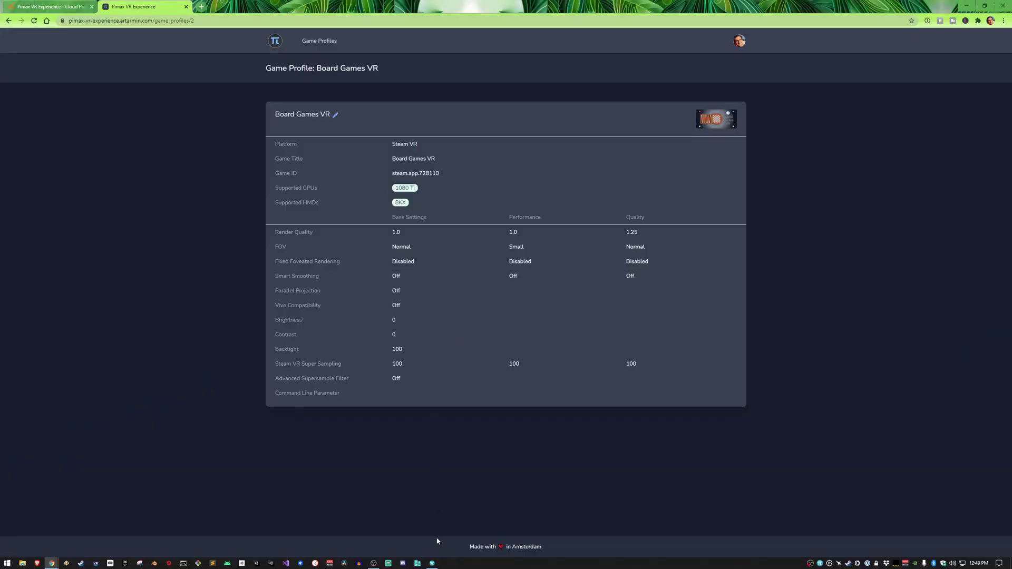
{"action": "left_click", "coordinate": [432, 563]}
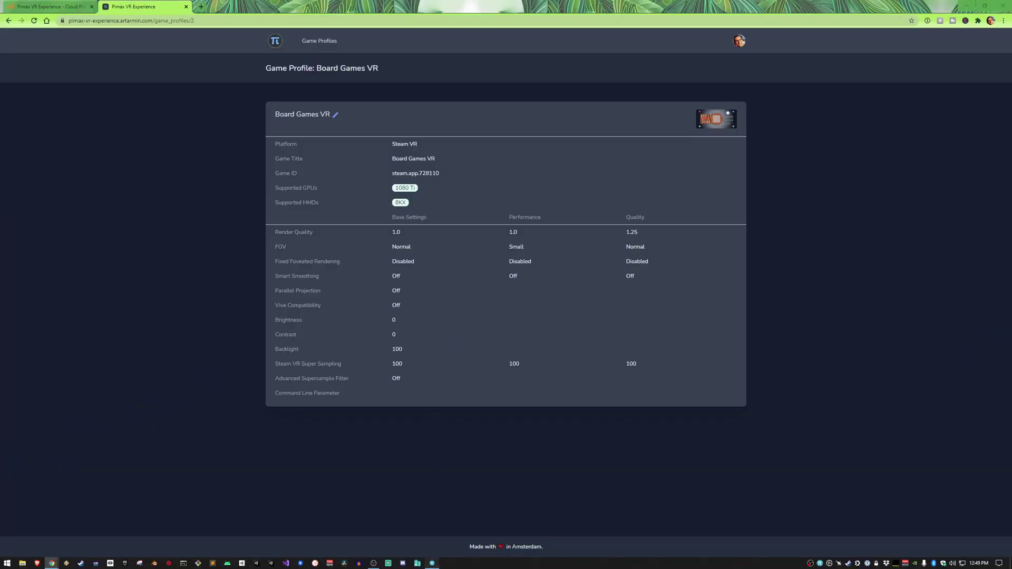
{"action": "left_click", "coordinate": [336, 117]}
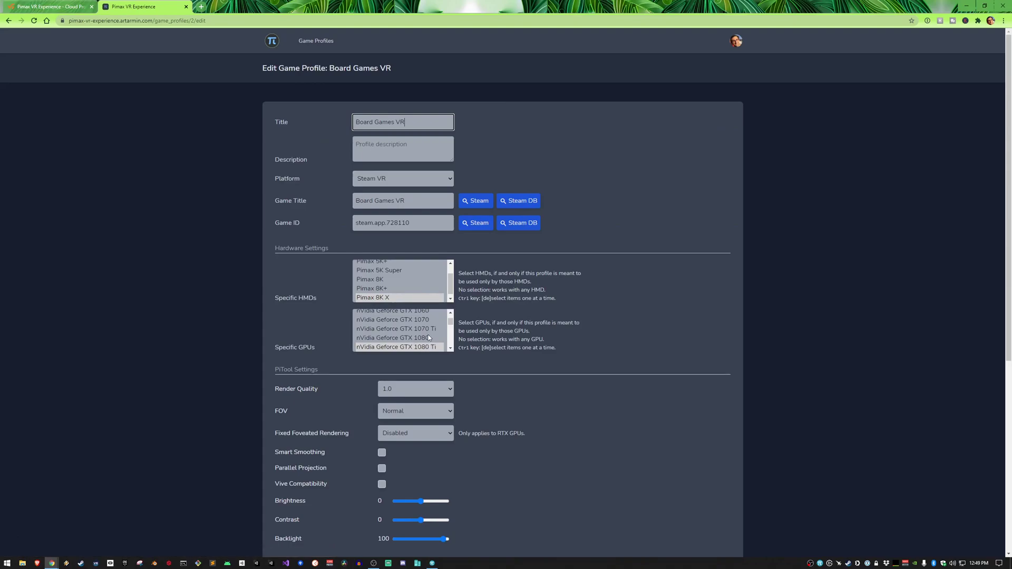
{"action": "left_click", "coordinate": [423, 338]}
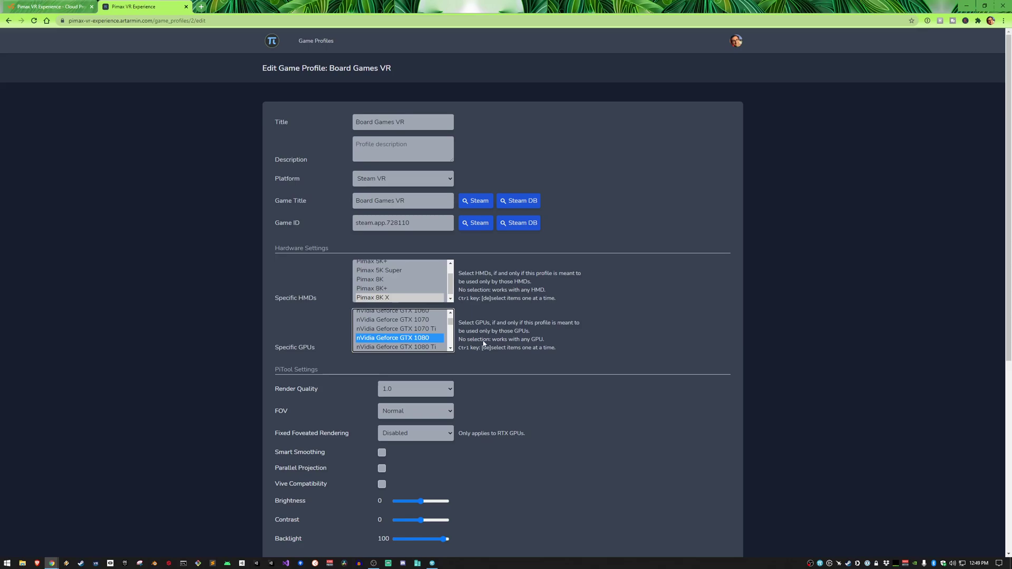
{"action": "scroll", "coordinate": [492, 354], "scroll_direction": "down", "scroll_amount": 6}
{"action": "left_click", "coordinate": [705, 497]}
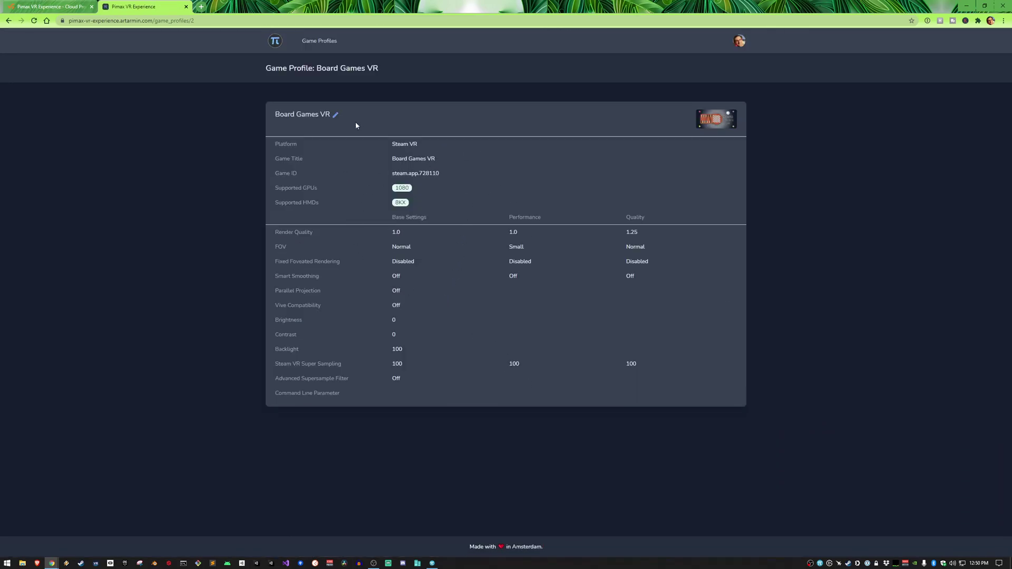
Show the game profiles list to check the Board Games VR restrictions, and relaunch Pimax VR Experience through PiTool.
{"action": "left_click", "coordinate": [319, 41]}
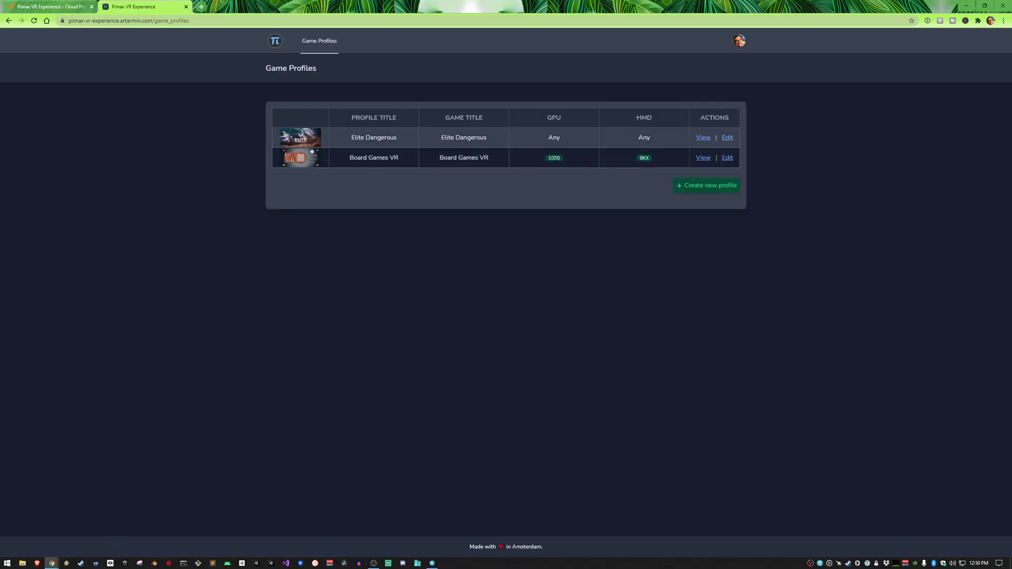
{"action": "left_click", "coordinate": [432, 564]}
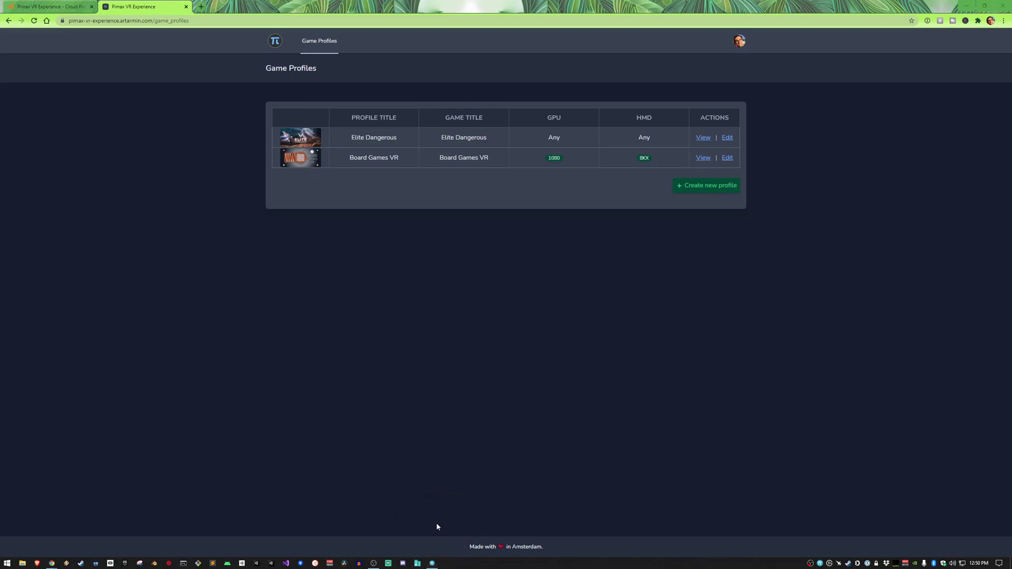
{"action": "left_click", "coordinate": [432, 563]}
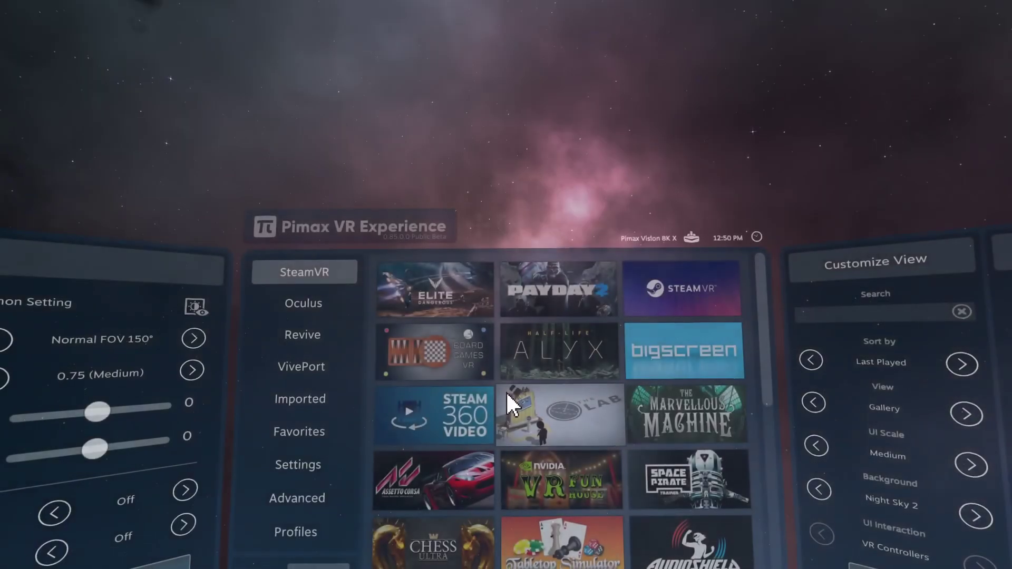
Check the Cloud Profile options on the Board Games VR page twice, returning to the SteamVR games list each time.
{"action": "left_click", "coordinate": [438, 346]}
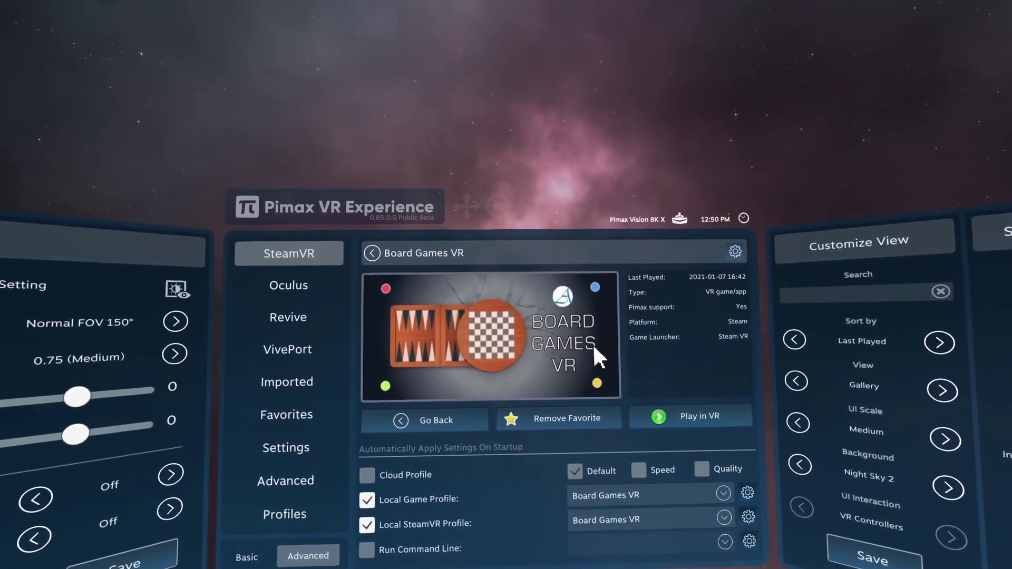
{"action": "left_click", "coordinate": [372, 254]}
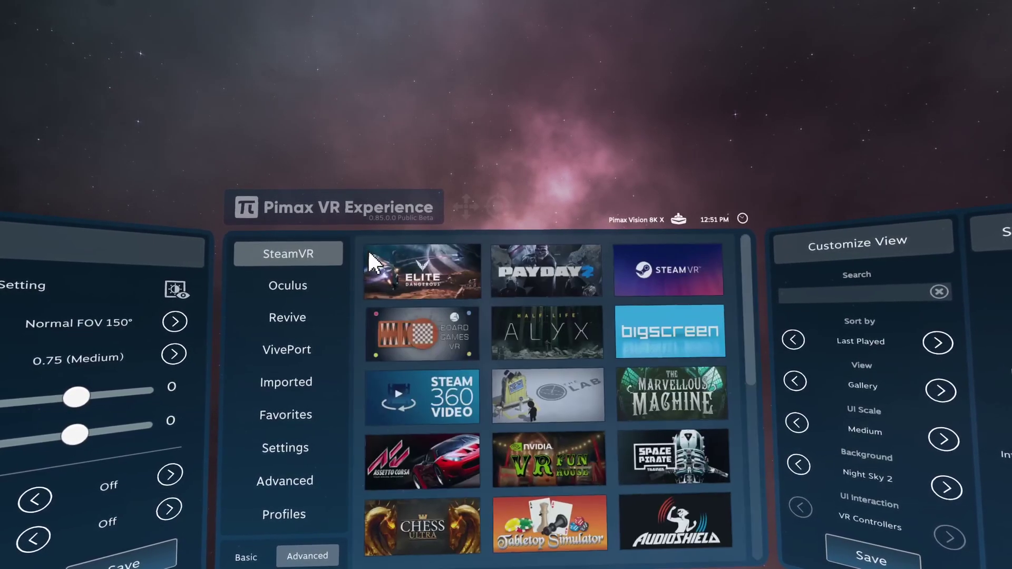
{"action": "left_click", "coordinate": [428, 333]}
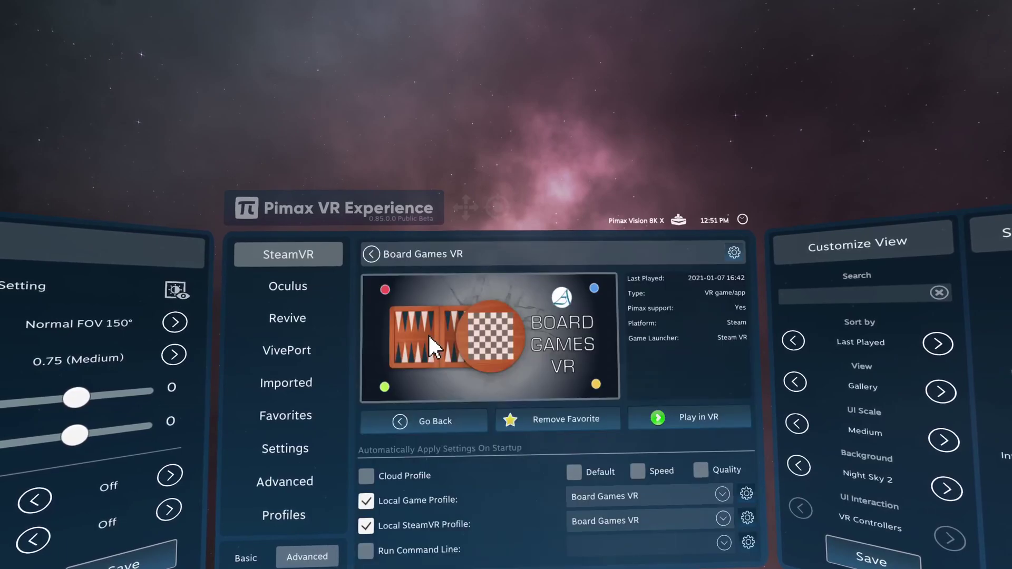
{"action": "left_click", "coordinate": [373, 255]}
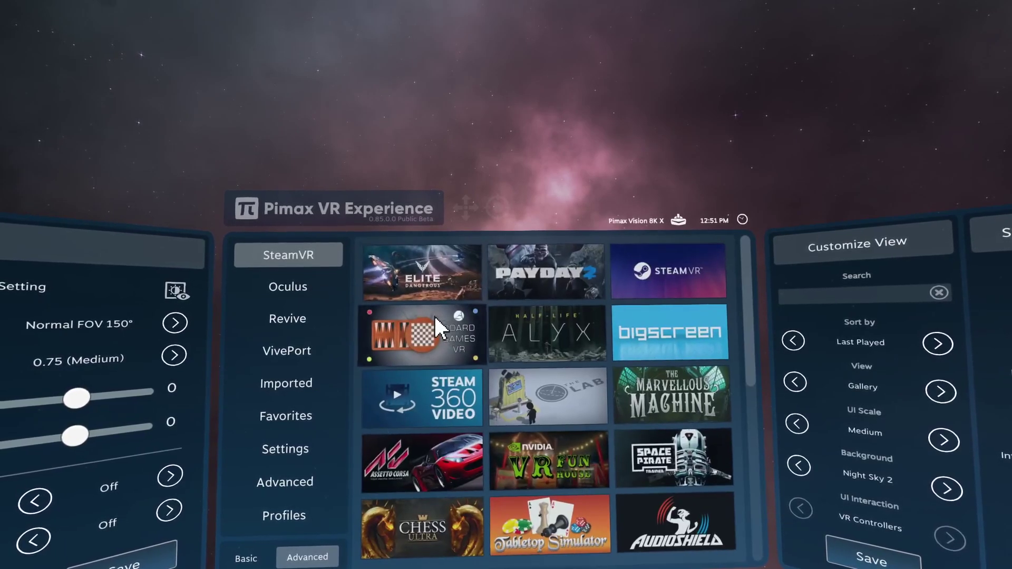
Check the GPU and HMD restrictions in the website's game profiles list, and recheck Board Games VR's startup settings in Pimax VR Experience.
{"action": "key", "text": "alt+Tab"}
{"action": "key", "text": "alt+Tab"}
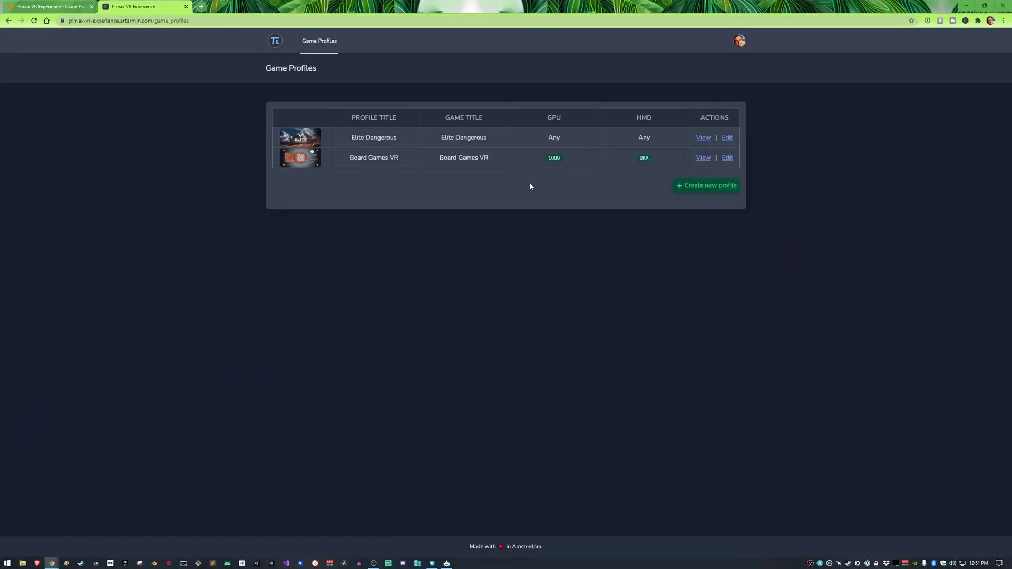
{"action": "key", "text": "alt+Tab"}
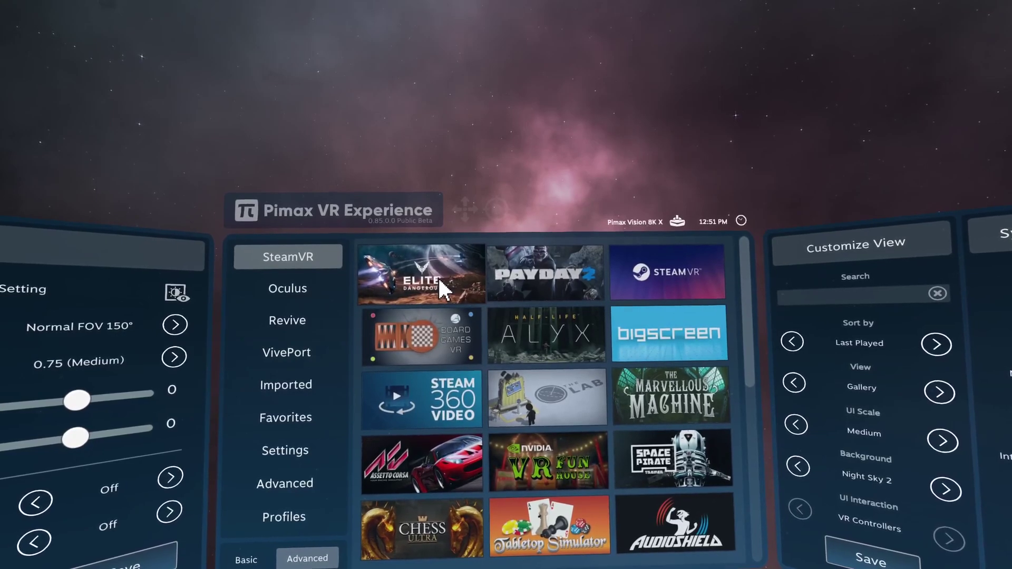
{"action": "left_click", "coordinate": [429, 322]}
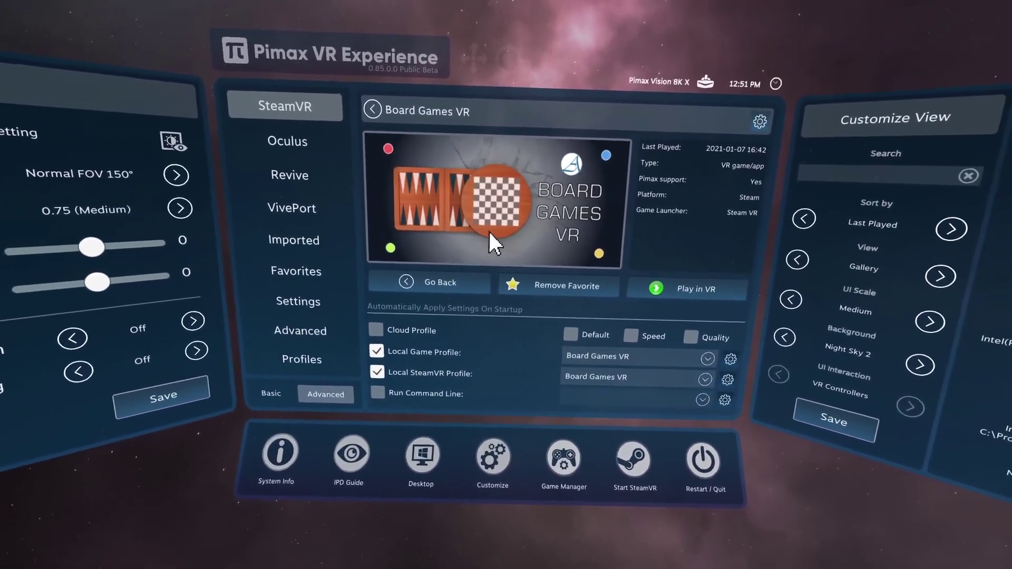
{"action": "left_click", "coordinate": [436, 274]}
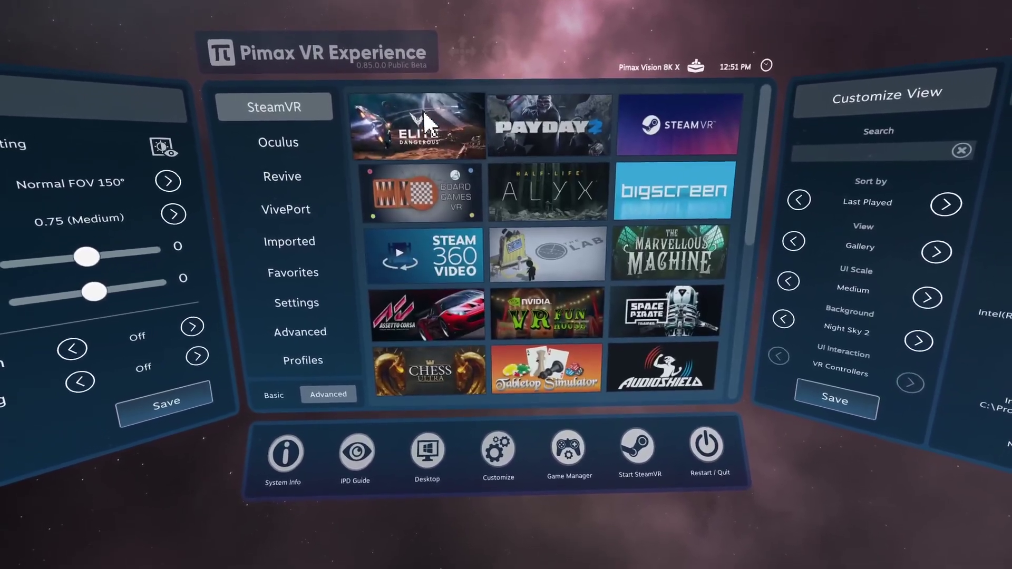